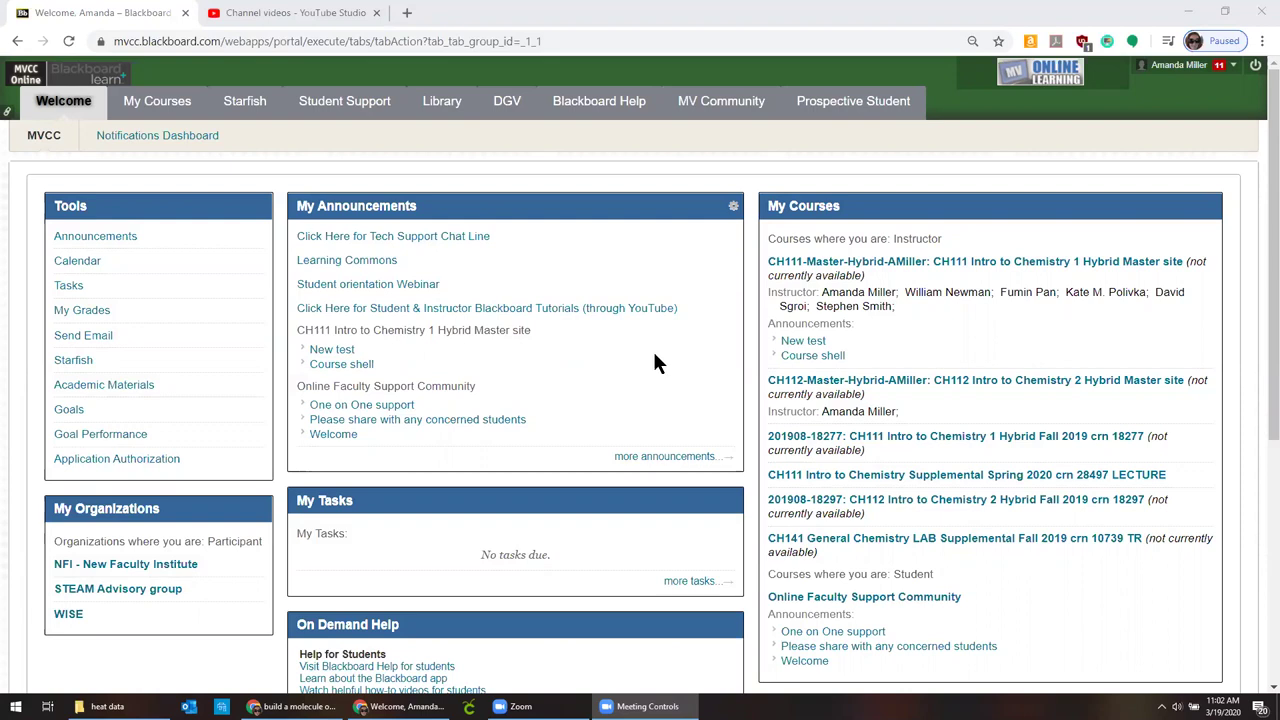
Step: Open the CH111 Hybrid Master site course and review its 'New test' and 'Course shell' announcements
{"action": "left_click", "coordinate": [852, 268]}
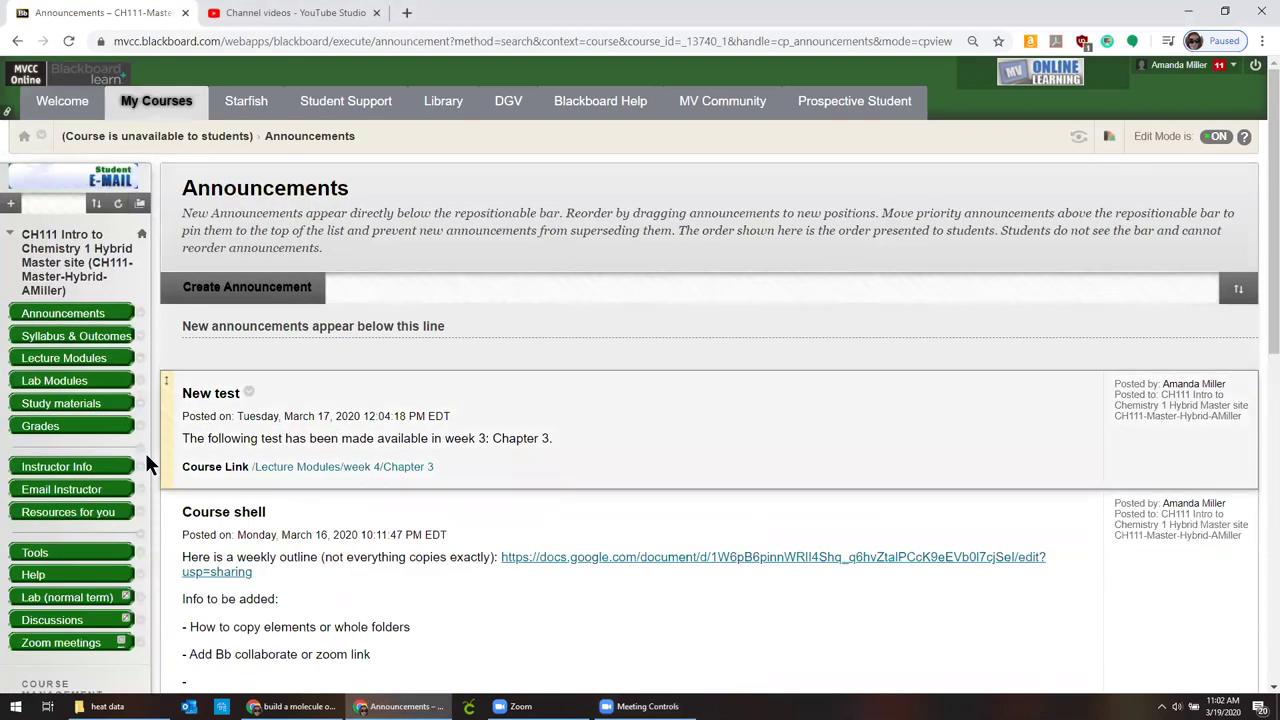
{"action": "scroll", "coordinate": [130, 445], "scroll_direction": "down", "scroll_amount": 3}
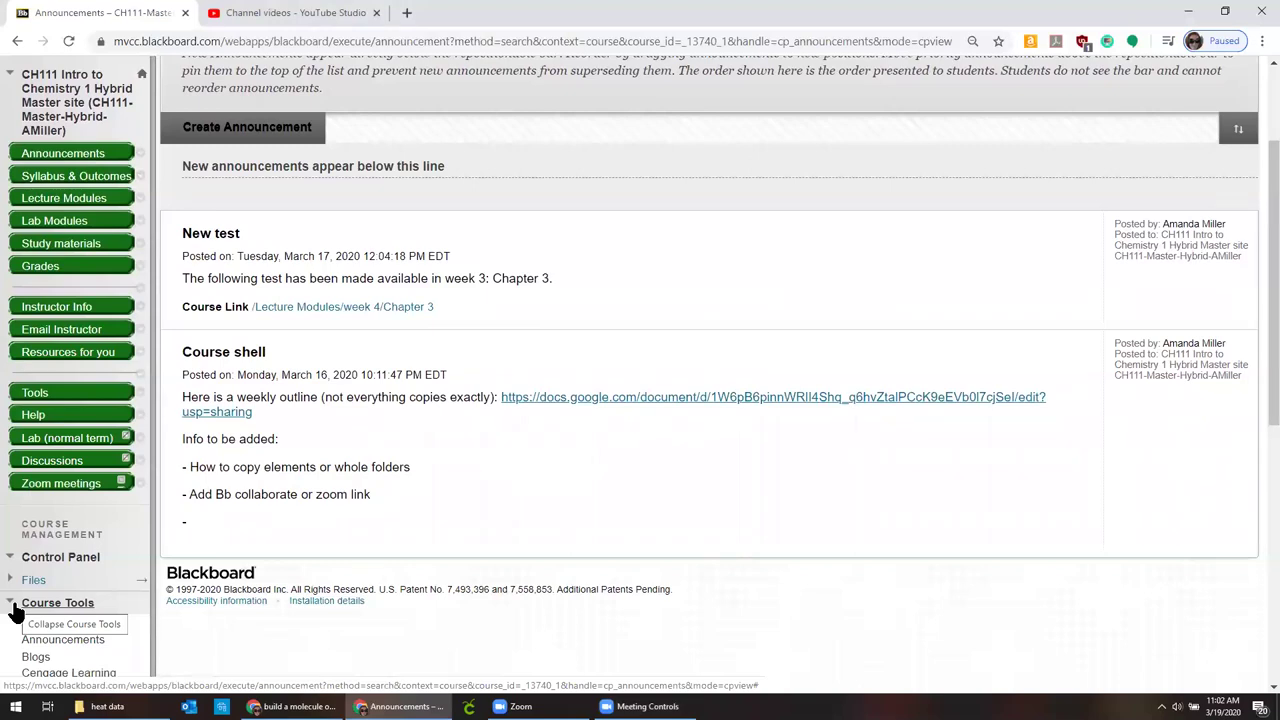
{"action": "scroll", "coordinate": [14, 600], "scroll_direction": "down", "scroll_amount": 2}
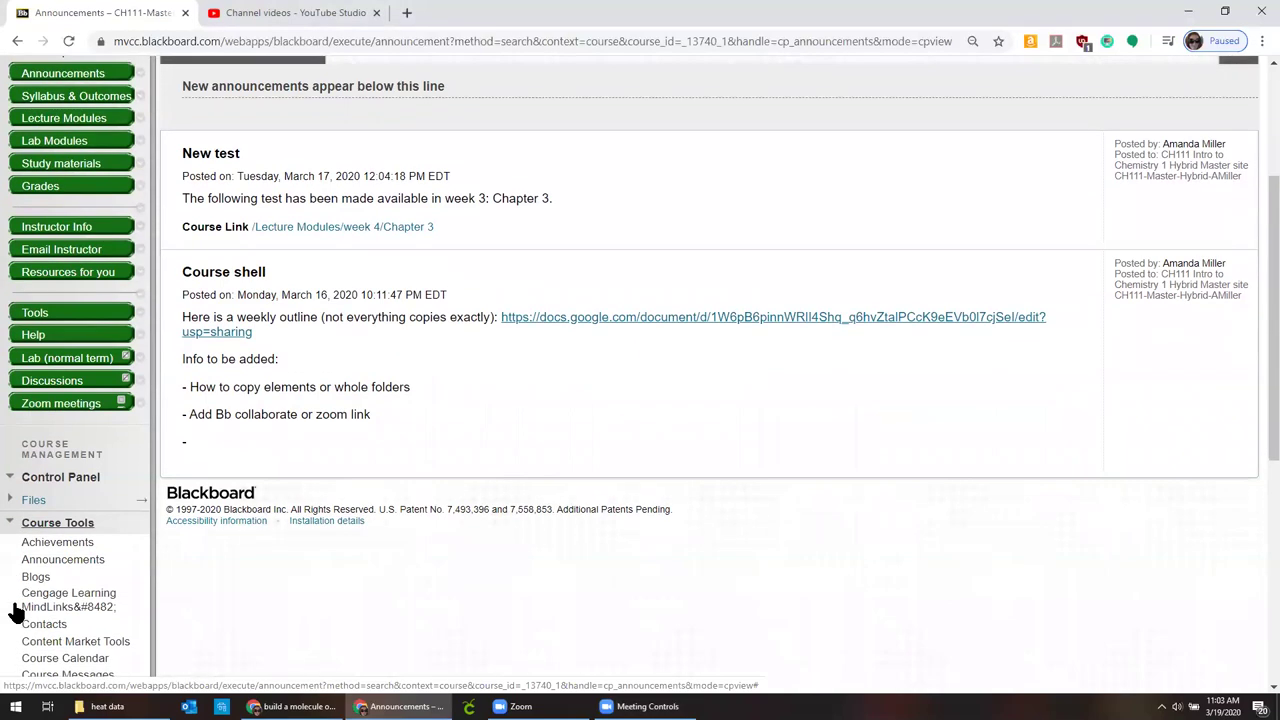
{"action": "scroll", "coordinate": [20, 540], "scroll_direction": "up", "scroll_amount": 5}
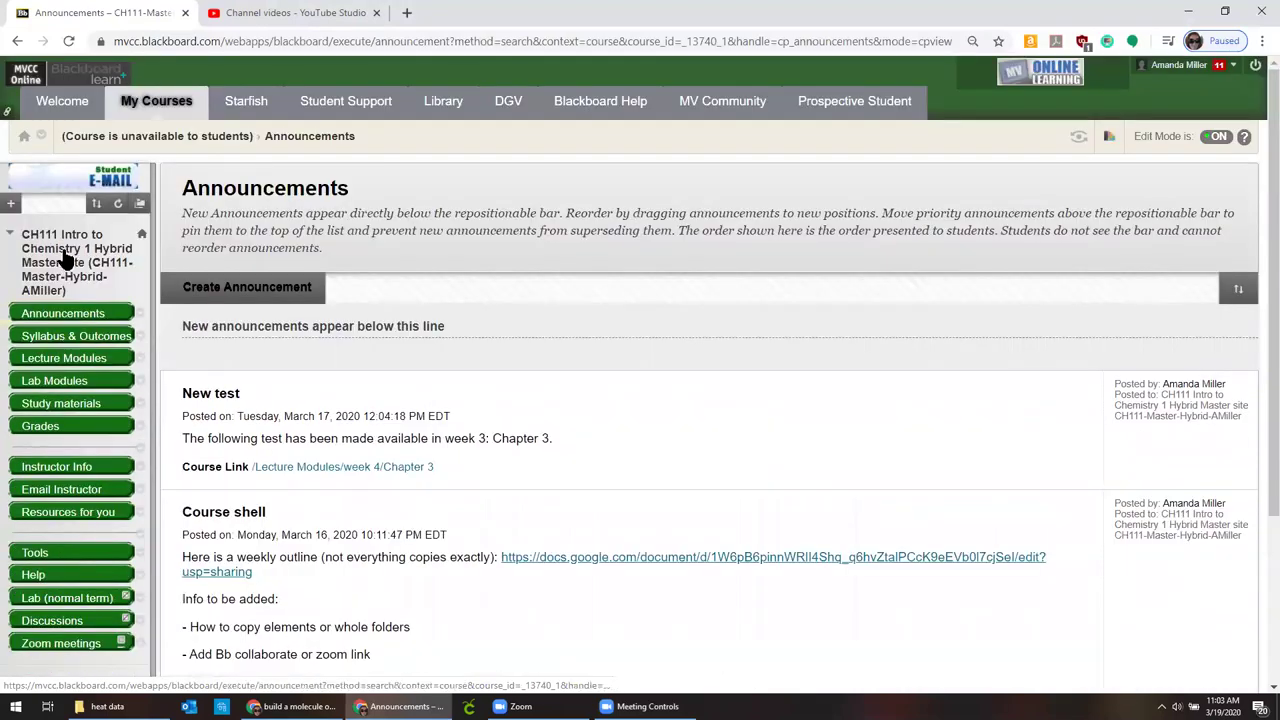
Step: Review the Lab Modules items, including the week 8 'Periodicity' experiment and the Zoom video
{"action": "left_click", "coordinate": [66, 383]}
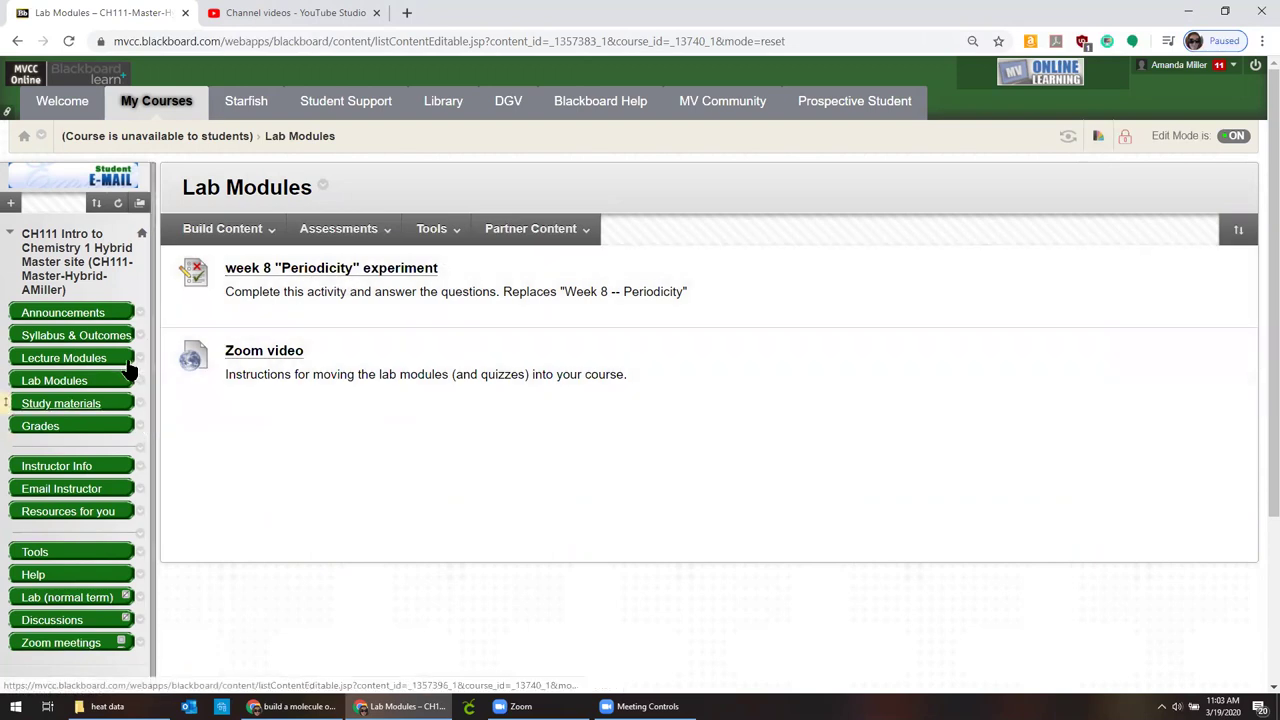
{"action": "left_click", "coordinate": [431, 228]}
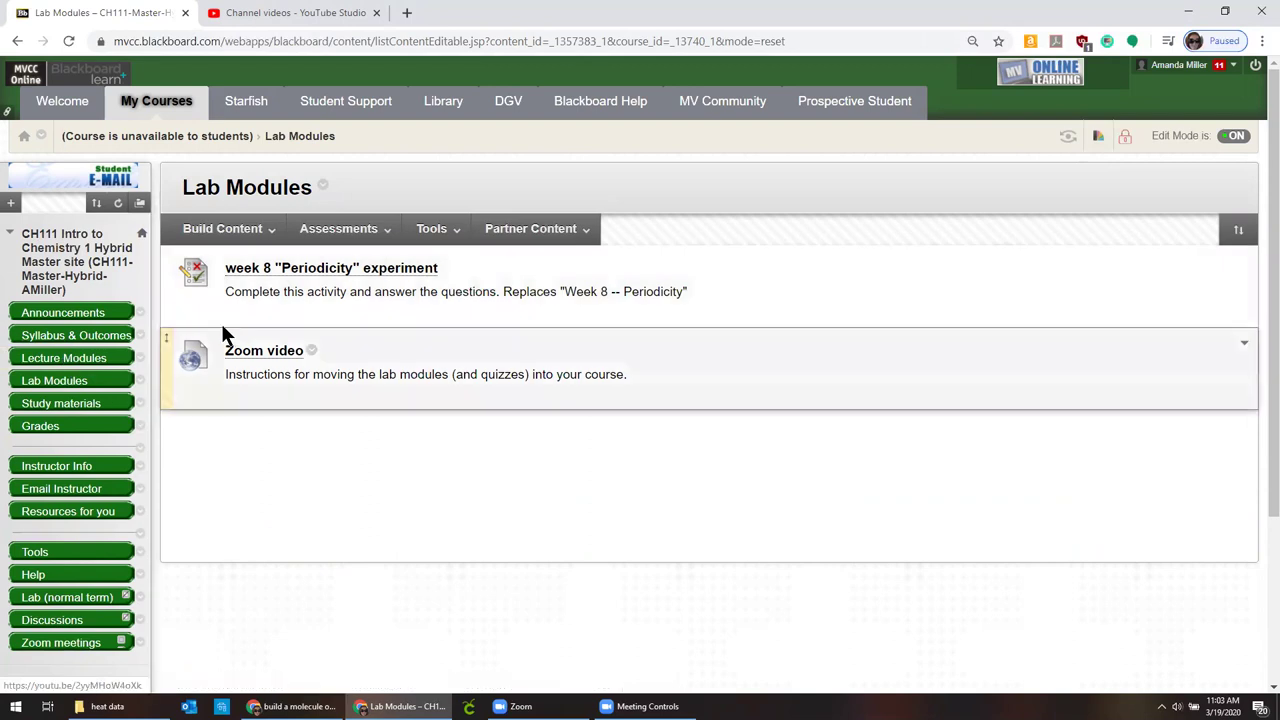
{"action": "scroll", "coordinate": [55, 360], "scroll_direction": "down", "scroll_amount": 1}
{"action": "scroll", "coordinate": [55, 360], "scroll_direction": "down", "scroll_amount": 2}
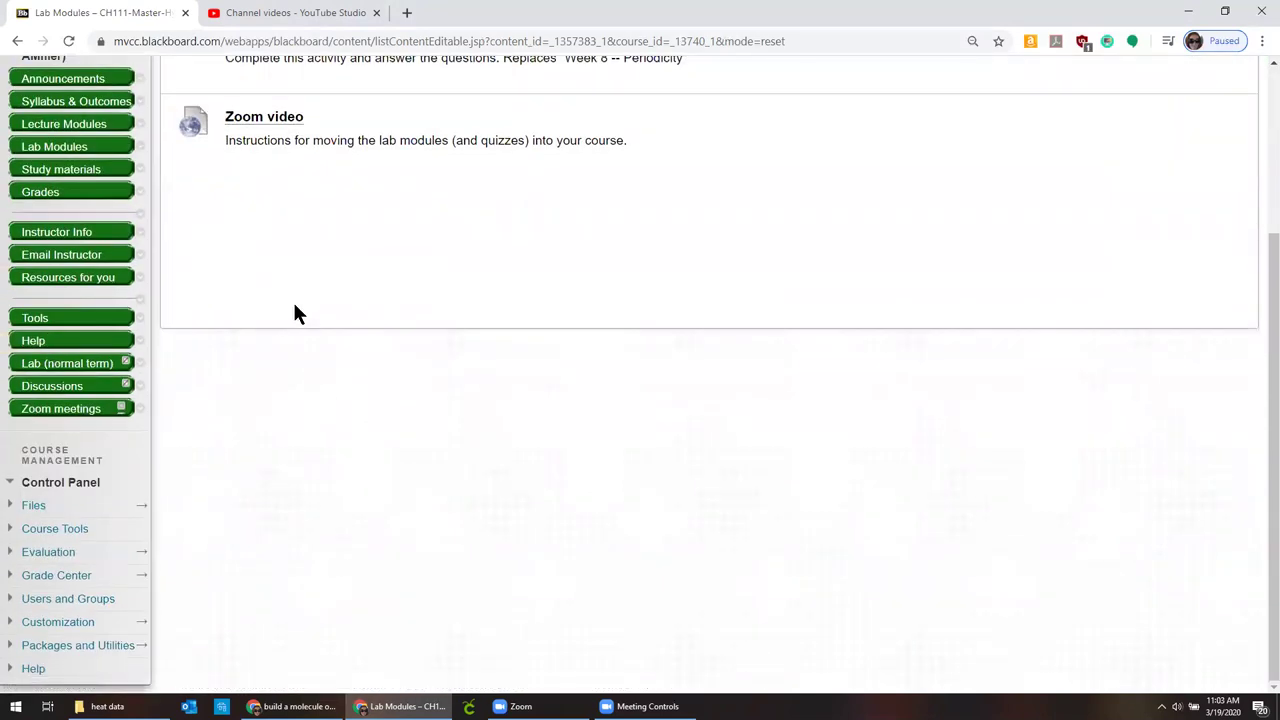
{"action": "scroll", "coordinate": [294, 311], "scroll_direction": "up", "scroll_amount": 3}
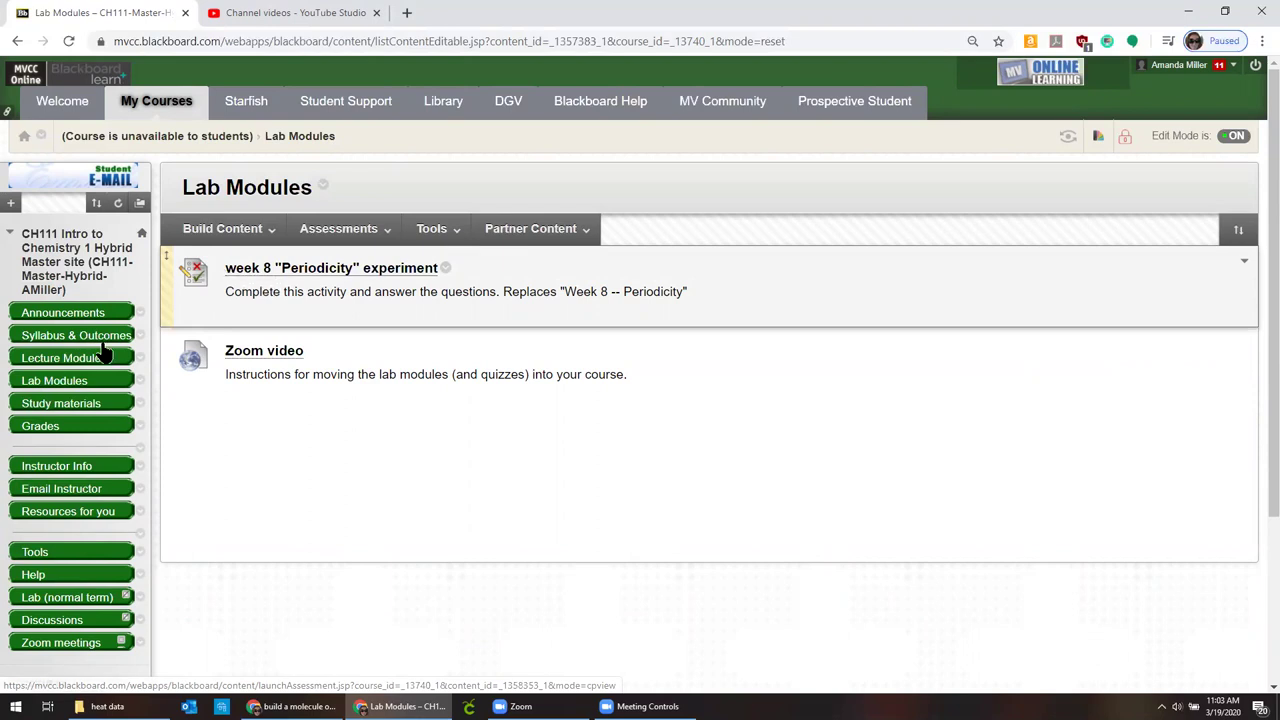
{"action": "scroll", "coordinate": [50, 410], "scroll_direction": "down", "scroll_amount": 3}
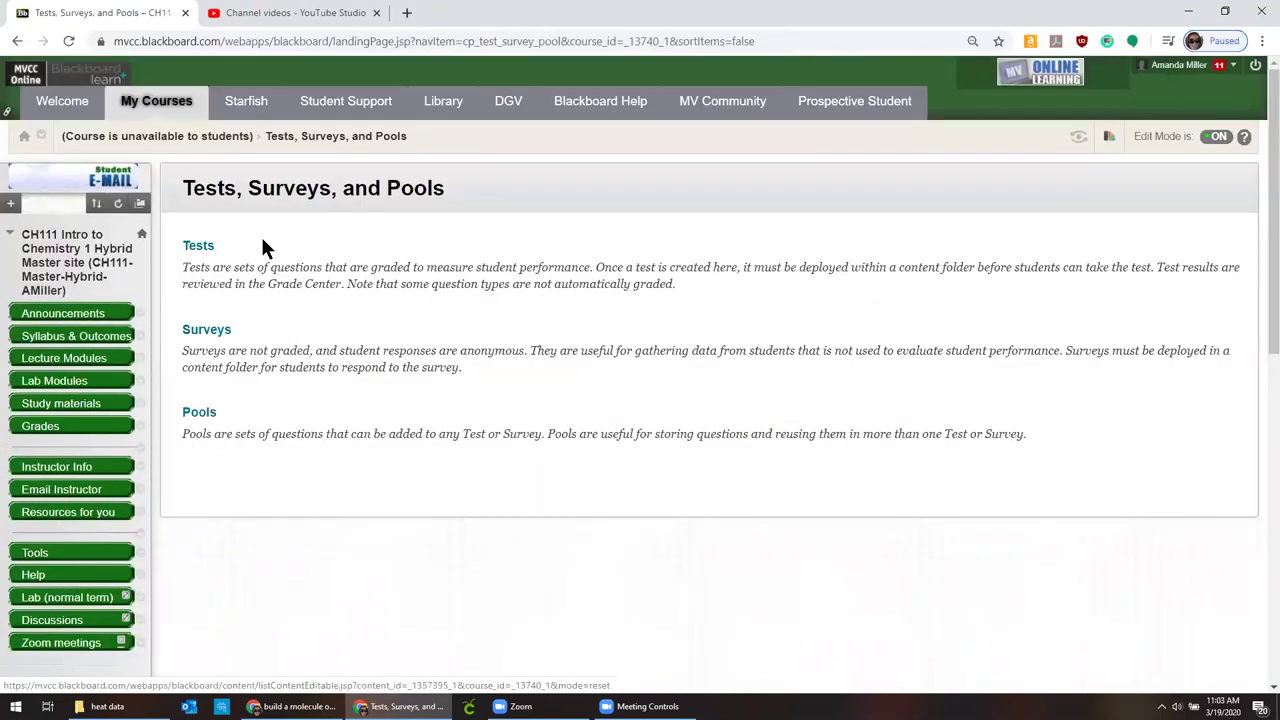
Step: Export the week 8 'Periodicity' experiment test from Tests to the local computer
{"action": "left_click", "coordinate": [195, 250]}
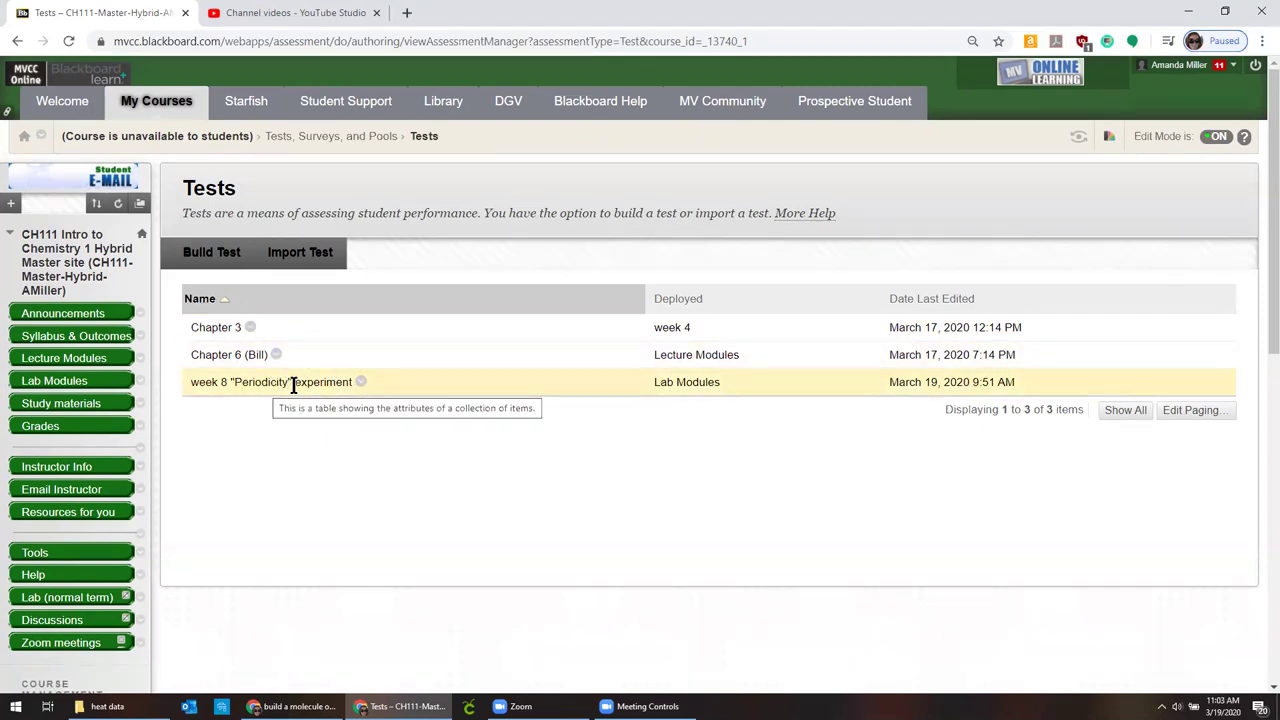
{"action": "left_click", "coordinate": [361, 383]}
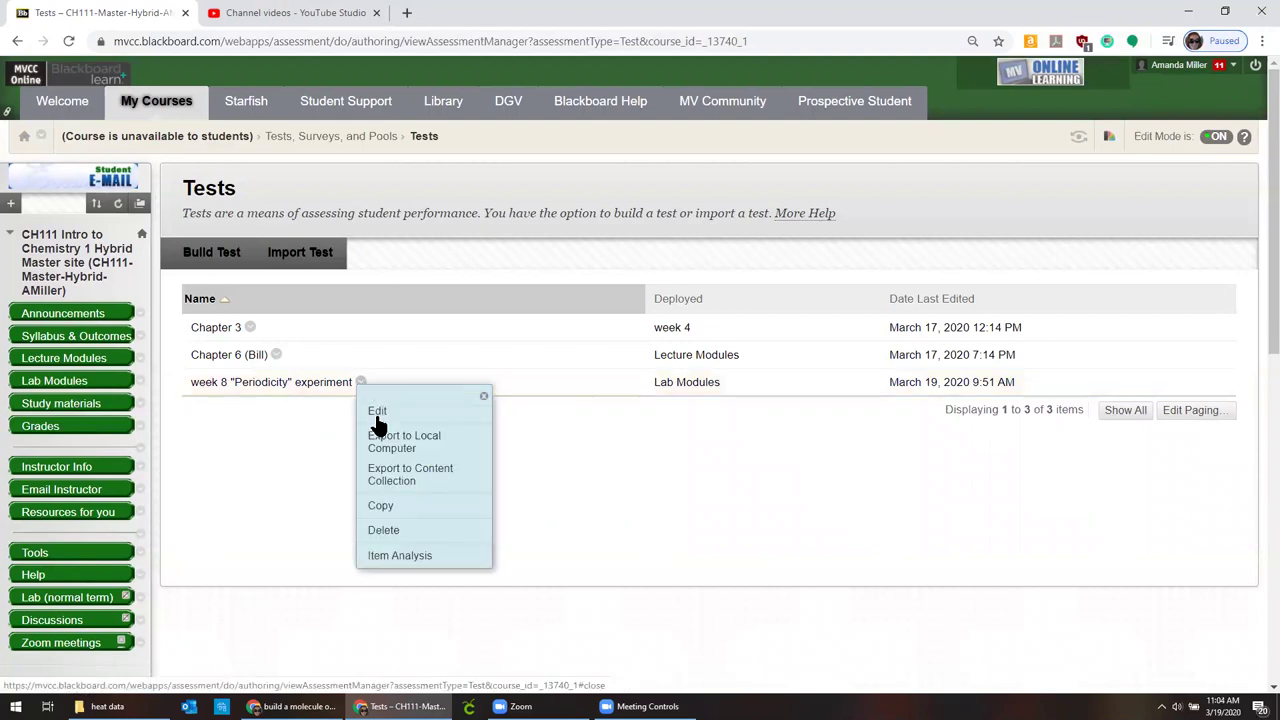
{"action": "left_click", "coordinate": [389, 445]}
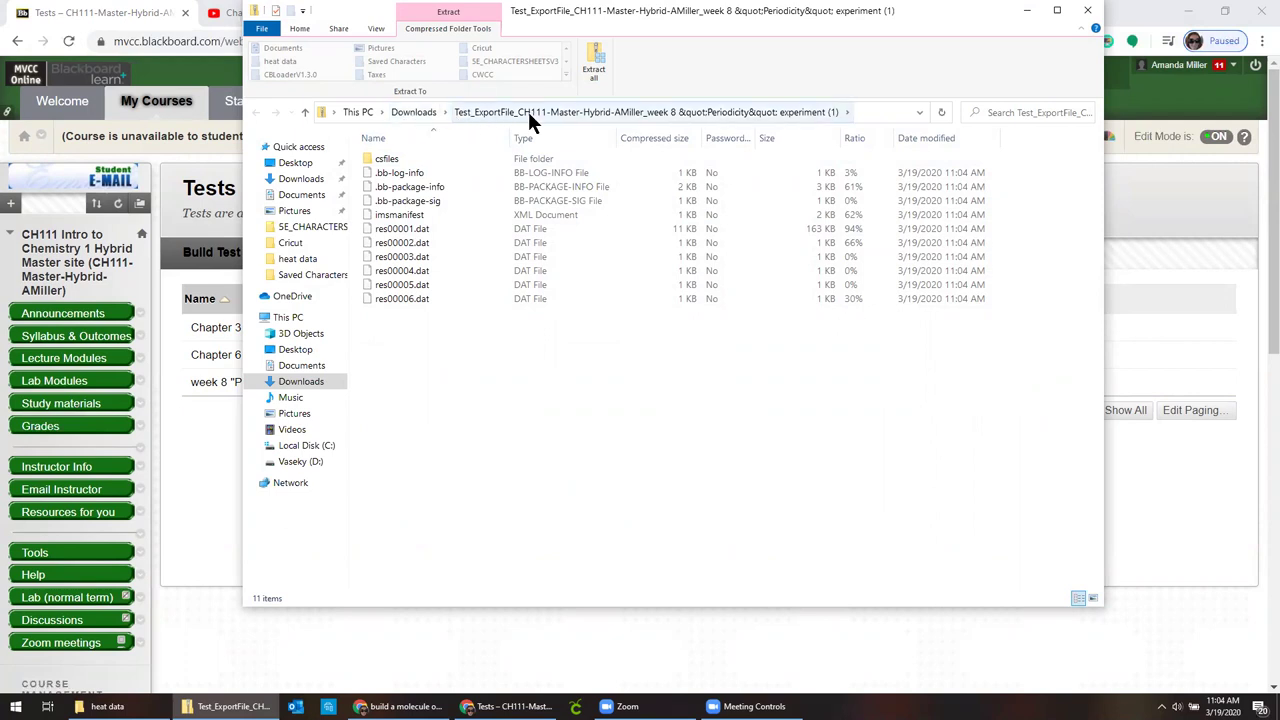
Step: Return to the Blackboard browser window after checking the 11-item export zip
{"action": "left_click", "coordinate": [1136, 12]}
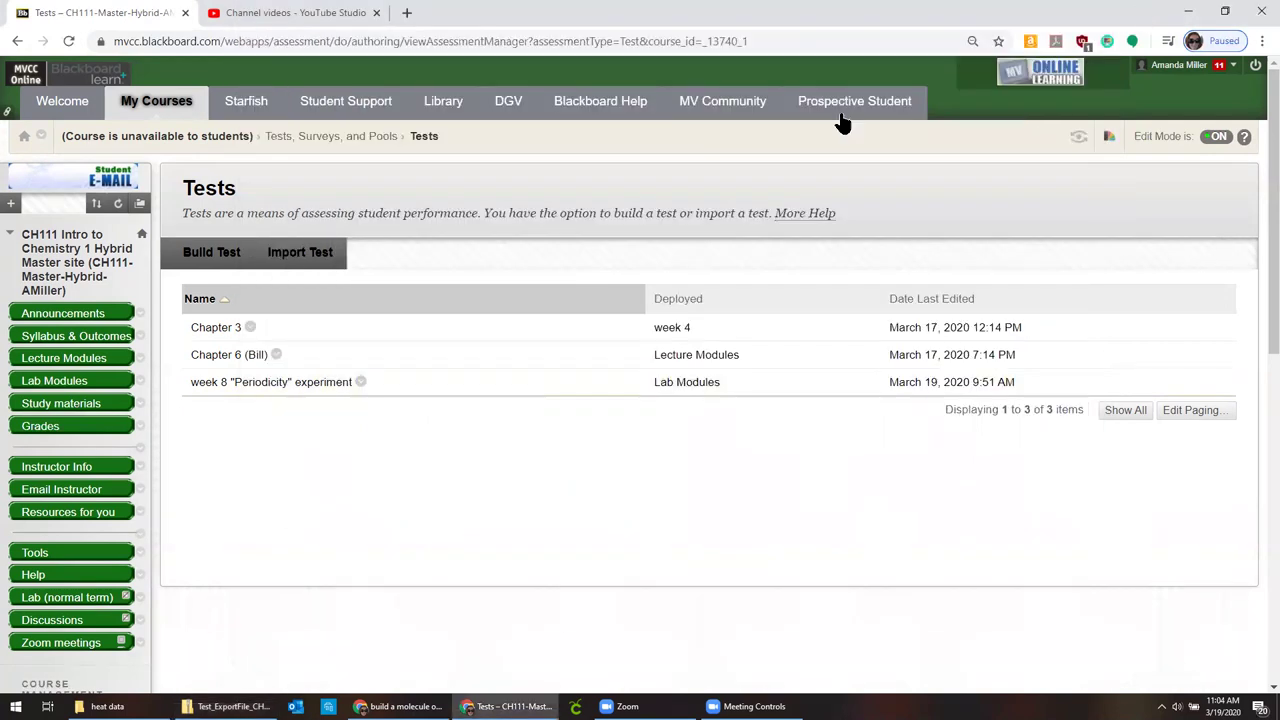
{"action": "left_click", "coordinate": [60, 104]}
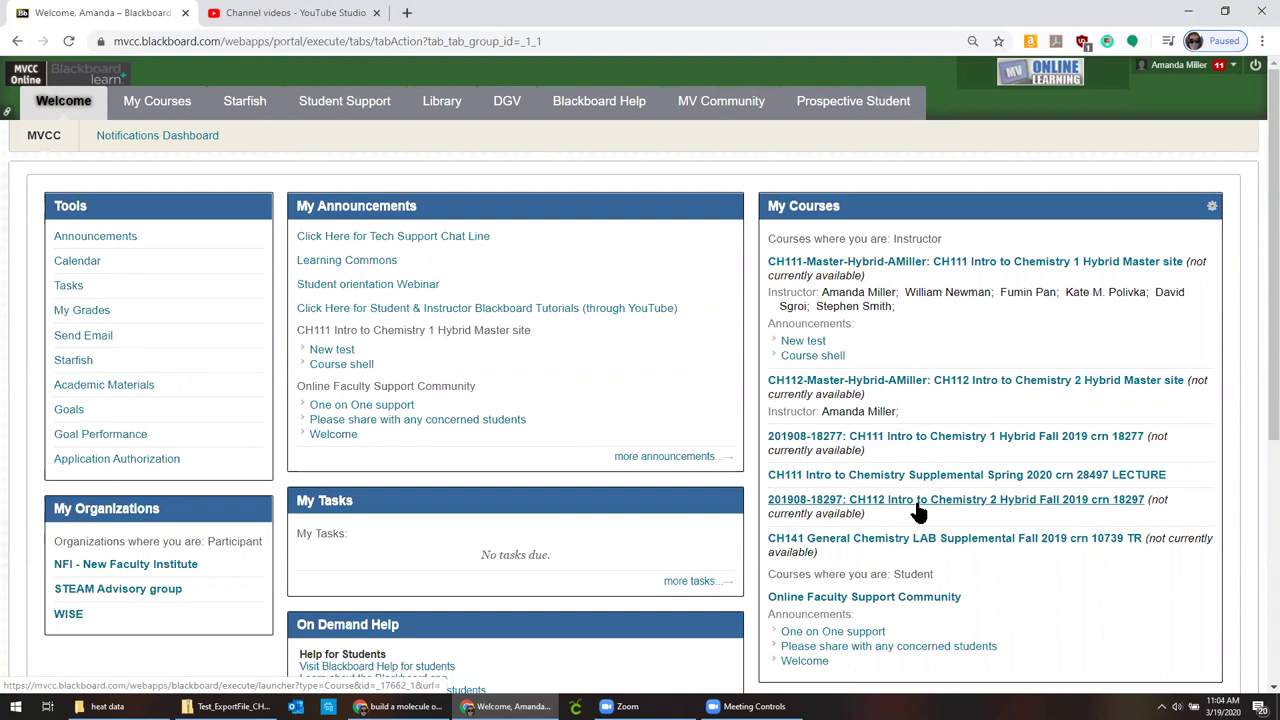
{"action": "left_click", "coordinate": [918, 511]}
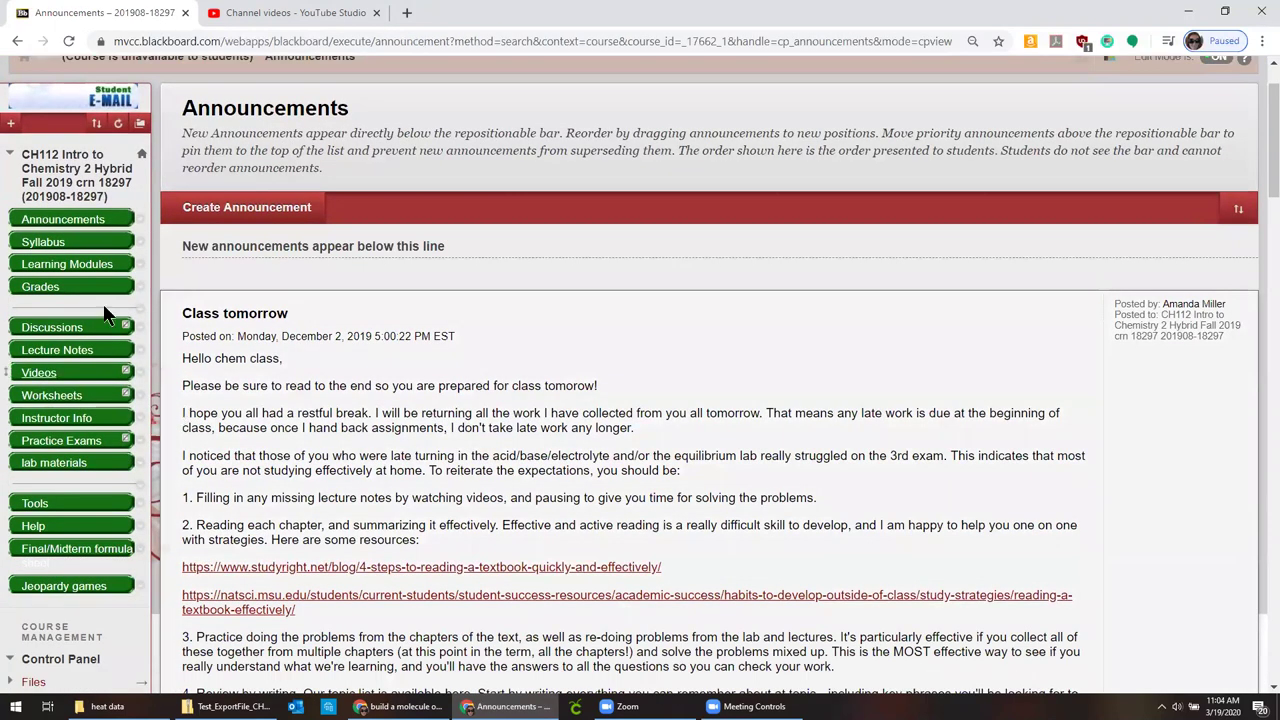
{"action": "scroll", "coordinate": [105, 298], "scroll_direction": "up", "scroll_amount": 1}
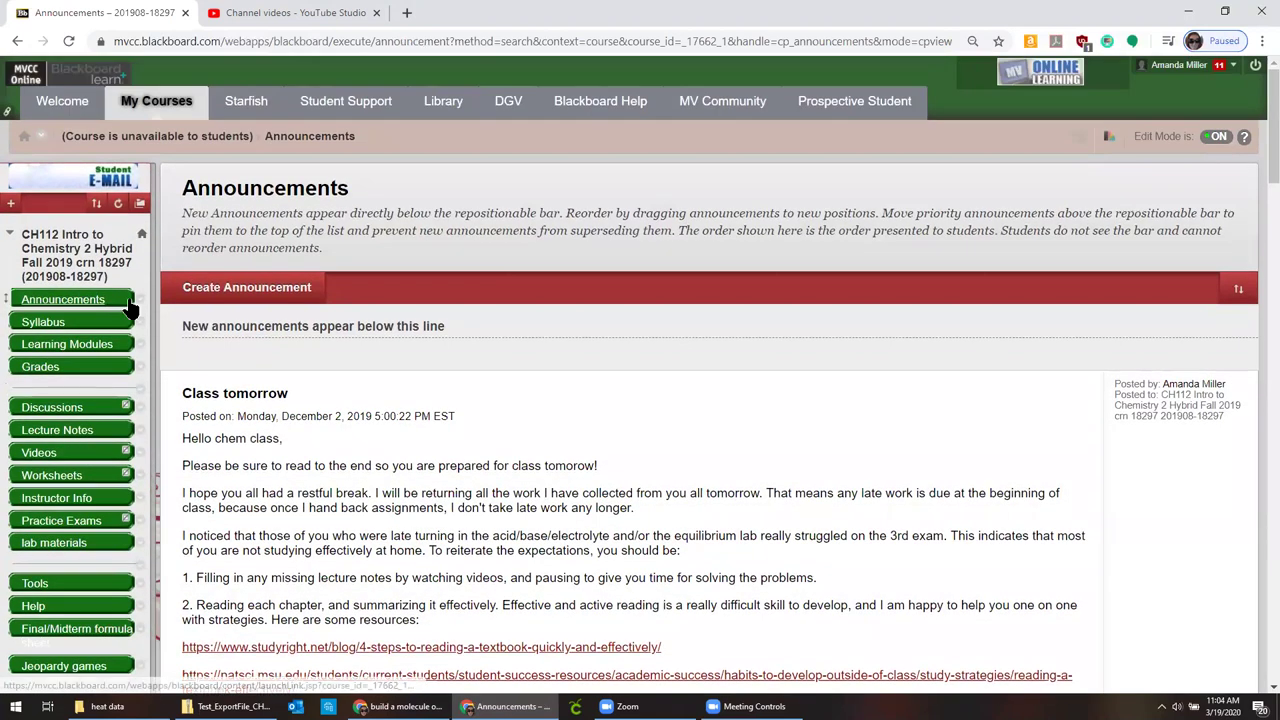
Step: Add a 'Lab modules' content area to the CH112 course menu, available to users
{"action": "left_click", "coordinate": [11, 203]}
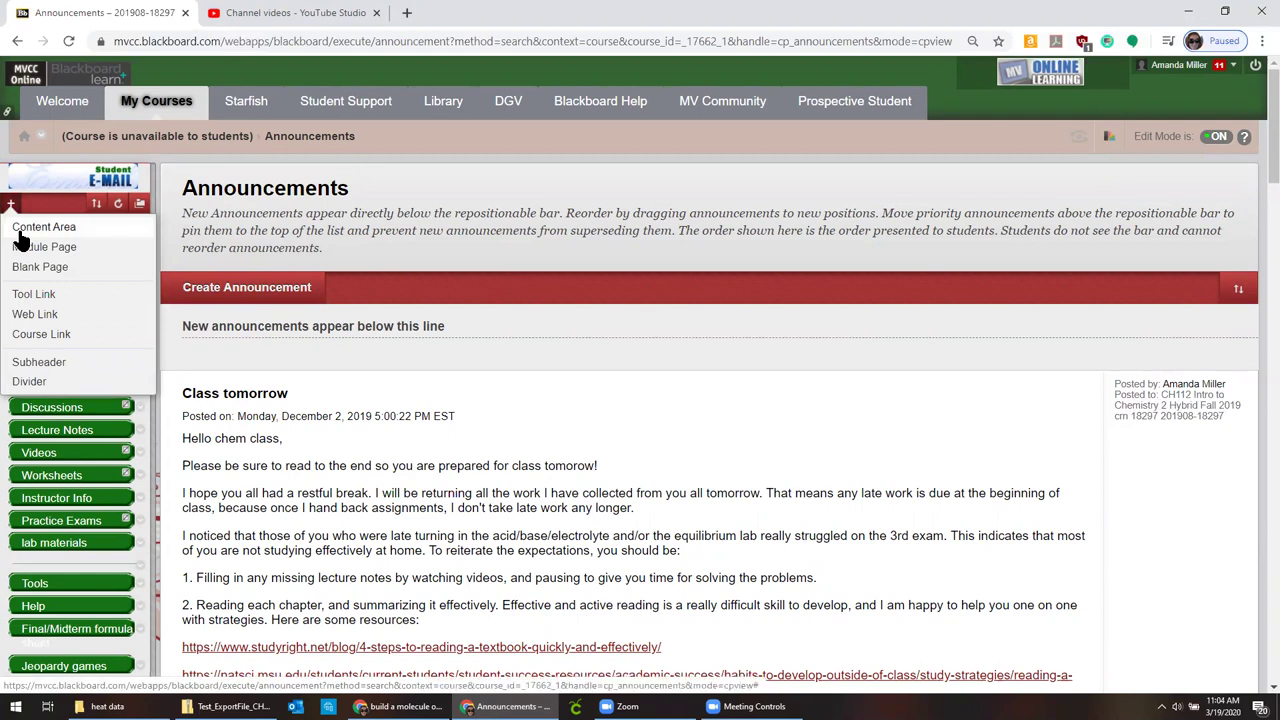
{"action": "left_click", "coordinate": [330, 265]}
{"action": "left_click", "coordinate": [11, 205]}
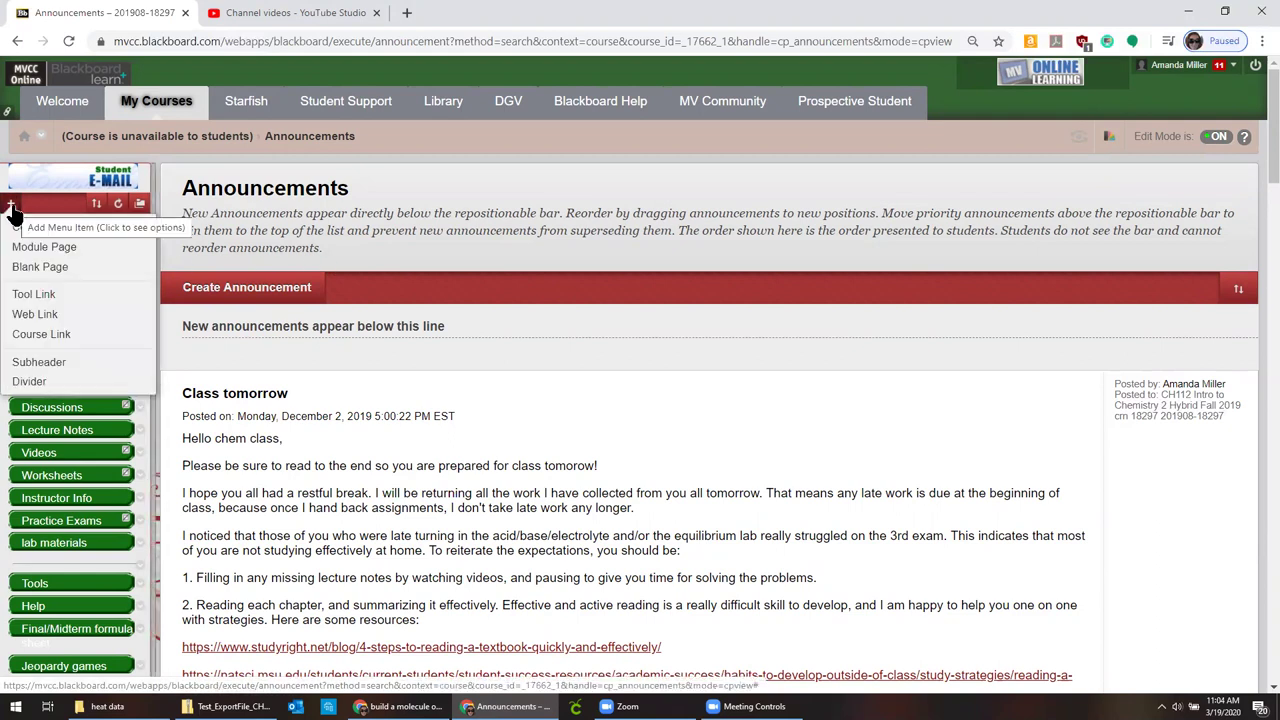
{"action": "left_click", "coordinate": [22, 228]}
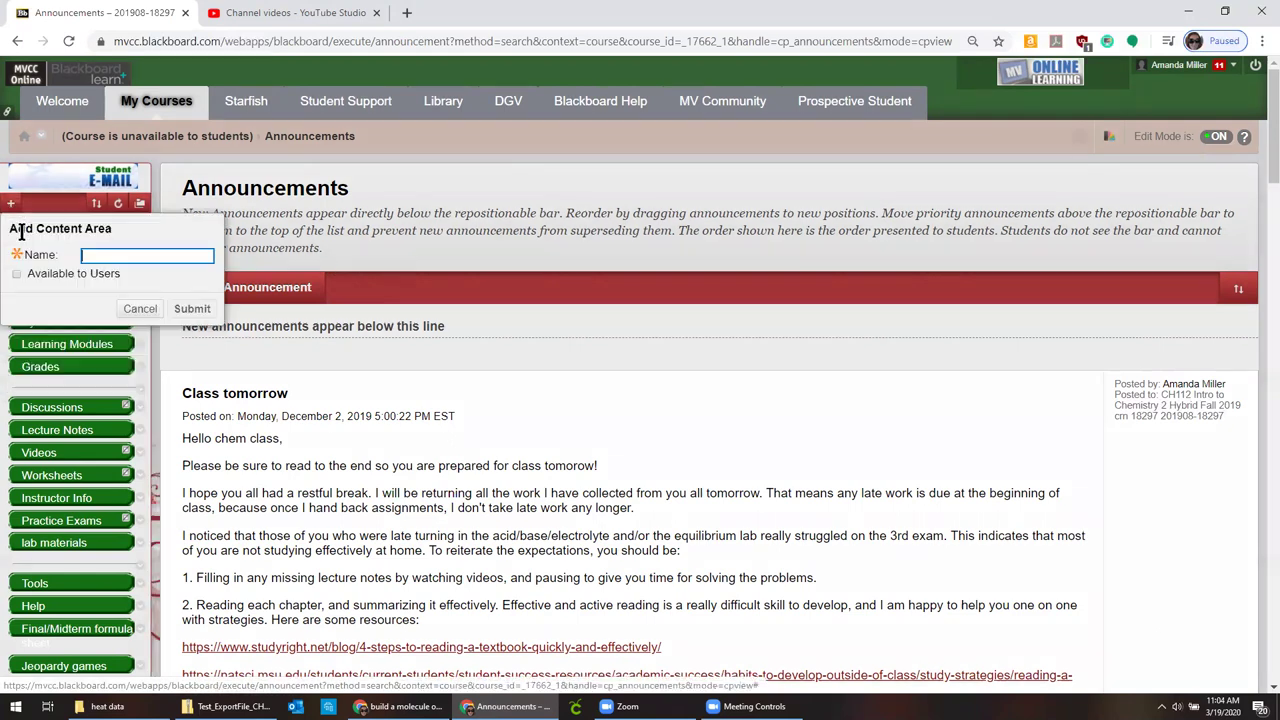
{"action": "type", "text": "Lab modules"}
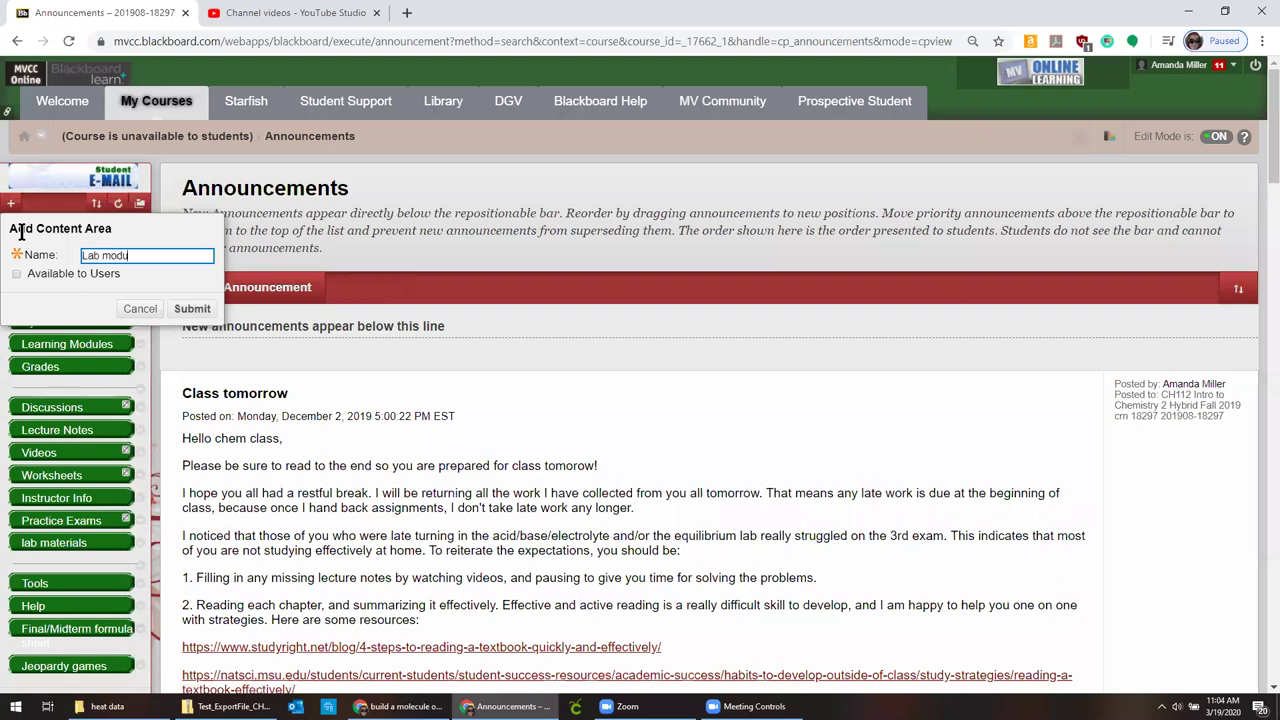
{"action": "left_click", "coordinate": [64, 271]}
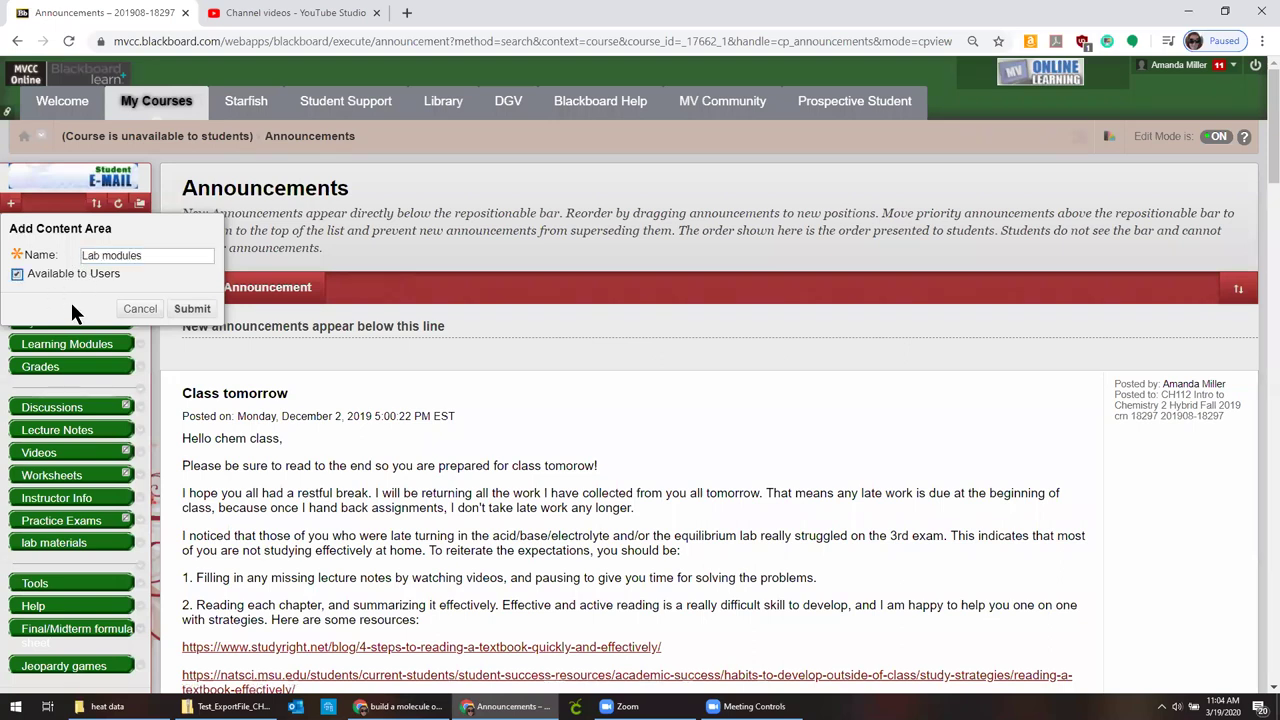
{"action": "left_click", "coordinate": [184, 309]}
{"action": "left_click", "coordinate": [10, 197]}
{"action": "scroll", "coordinate": [97, 547], "scroll_direction": "down", "scroll_amount": 2}
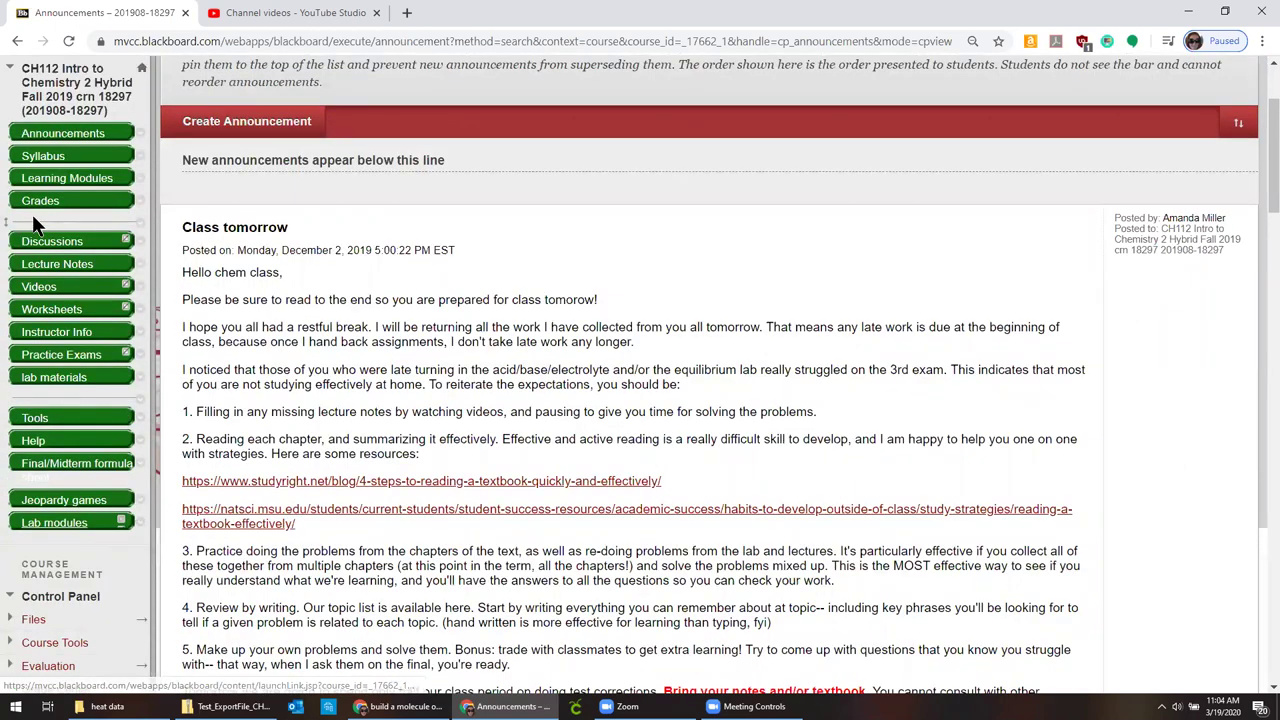
Step: Start a new test in Lab modules, cancel it, and head to the Control Panel instead
{"action": "left_click", "coordinate": [70, 530]}
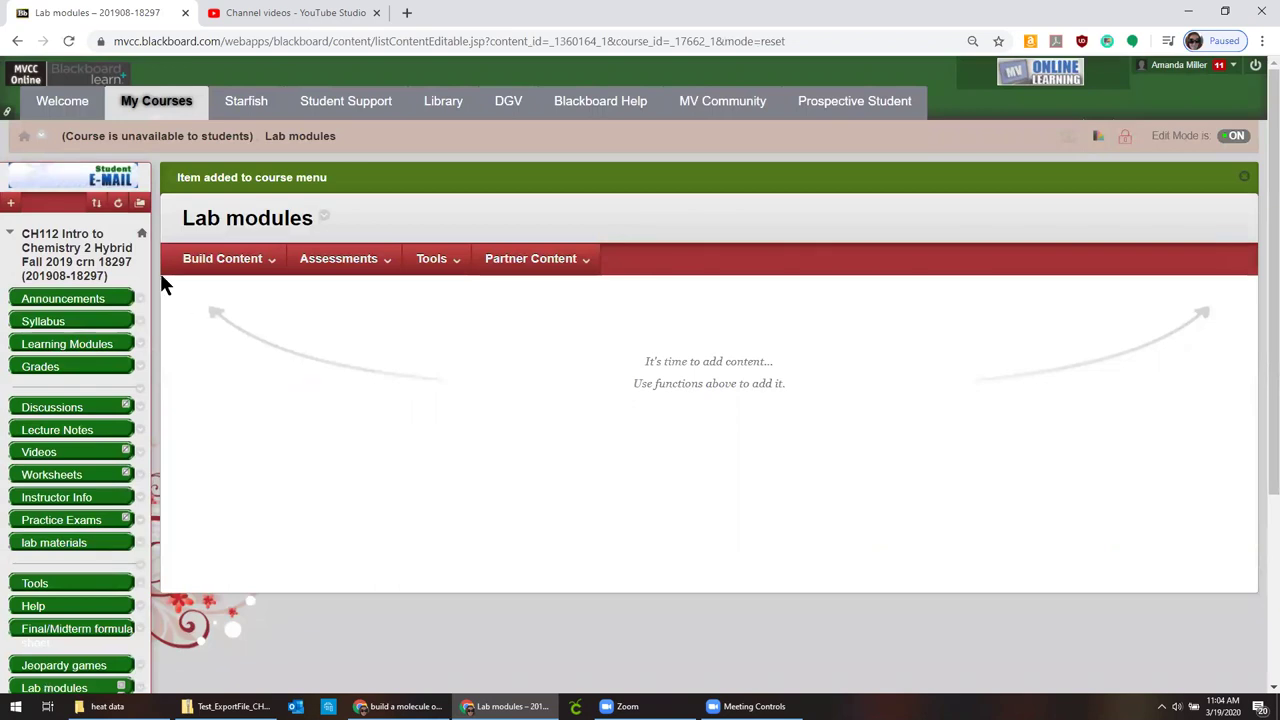
{"action": "left_click", "coordinate": [220, 262]}
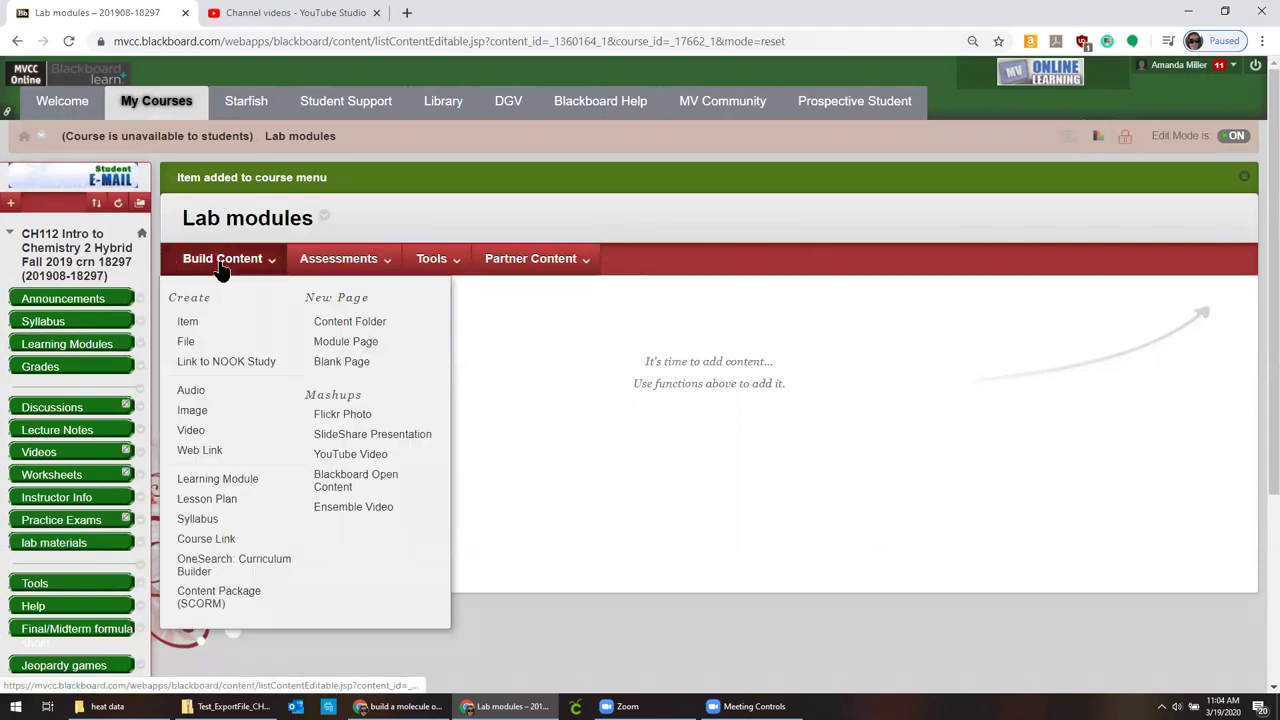
{"action": "left_click", "coordinate": [338, 262]}
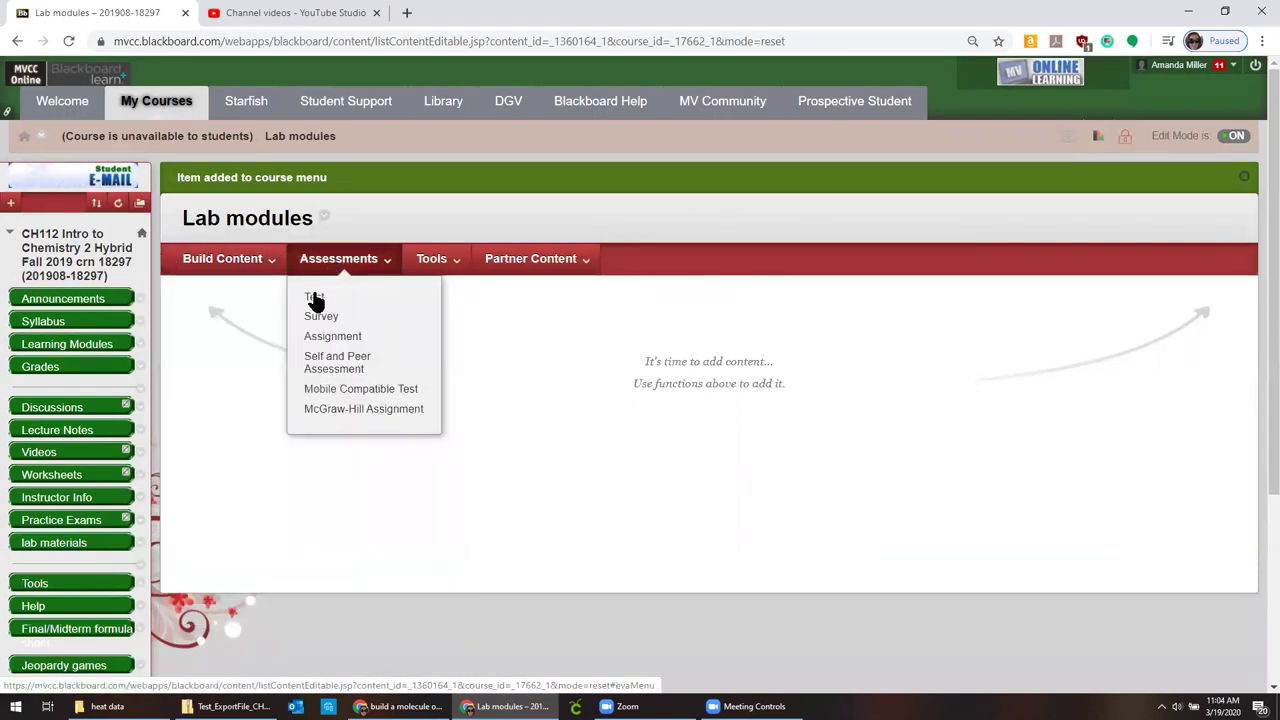
{"action": "left_click", "coordinate": [314, 300]}
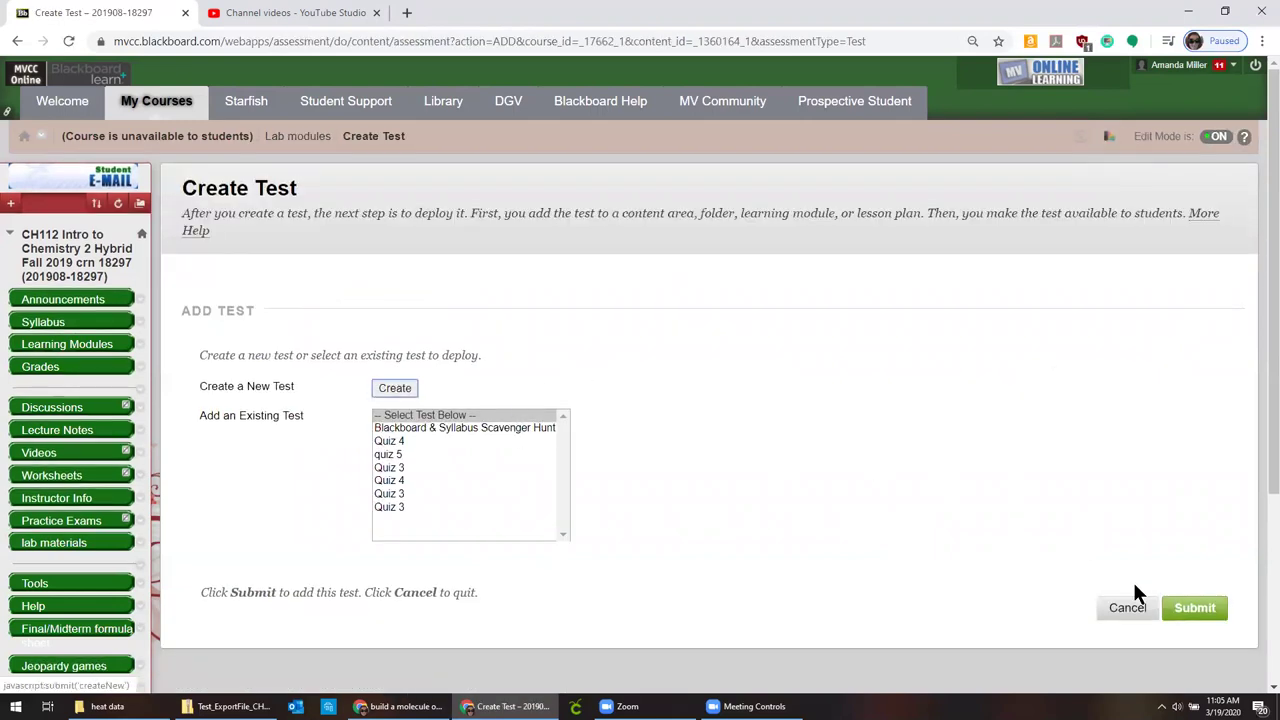
{"action": "left_click", "coordinate": [1128, 608]}
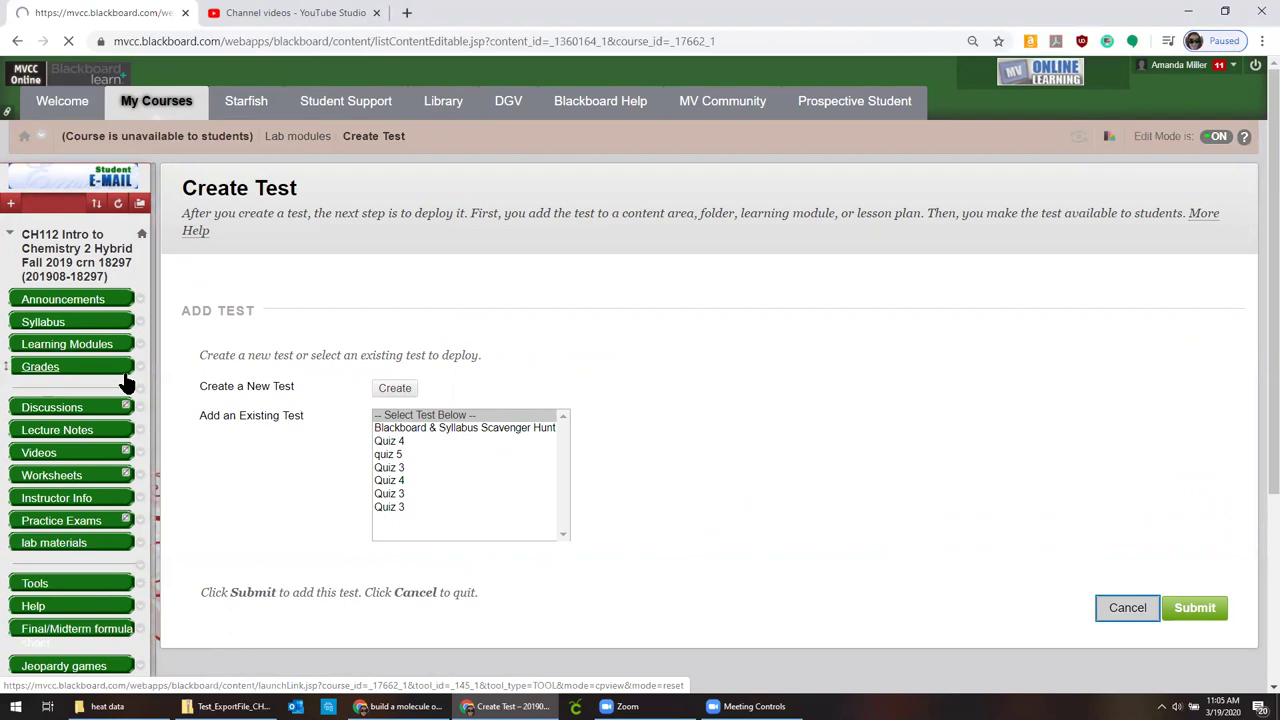
{"action": "scroll", "coordinate": [157, 385], "scroll_direction": "down", "scroll_amount": 2}
{"action": "scroll", "coordinate": [157, 385], "scroll_direction": "down", "scroll_amount": 1}
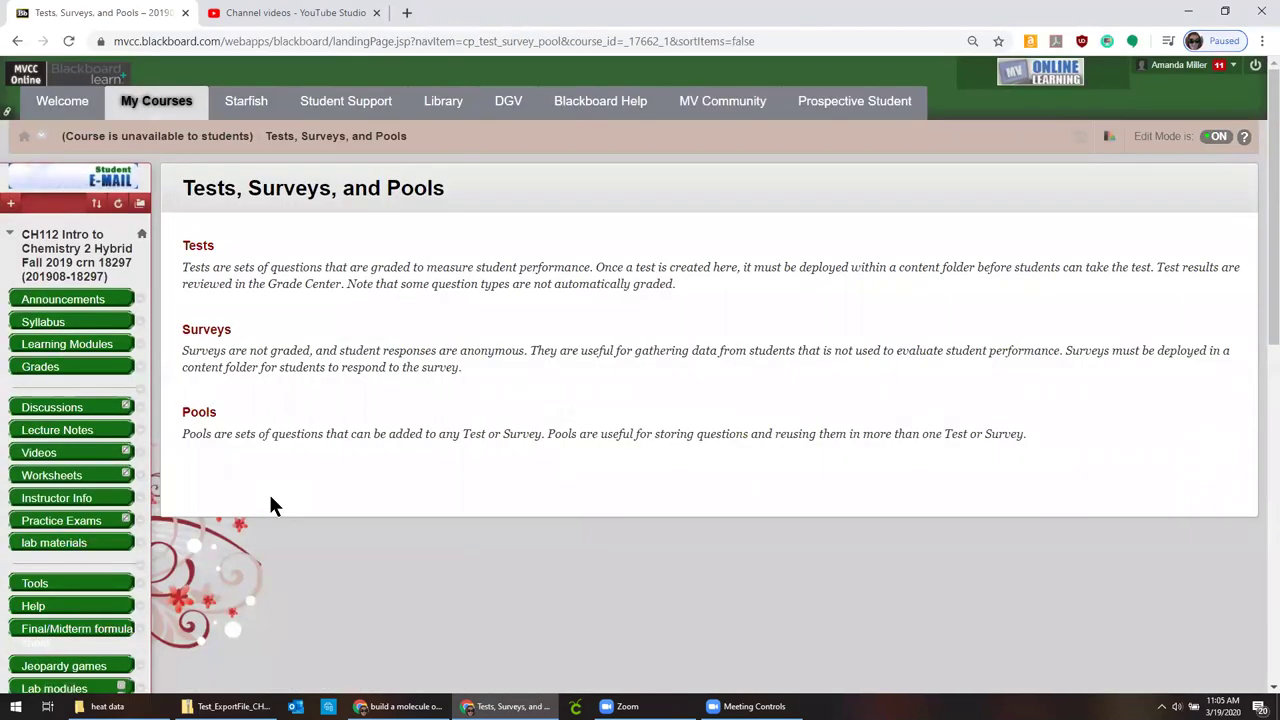
Step: Start a test import and attach the newest Test_ExportFile zip from Downloads
{"action": "left_click", "coordinate": [195, 250]}
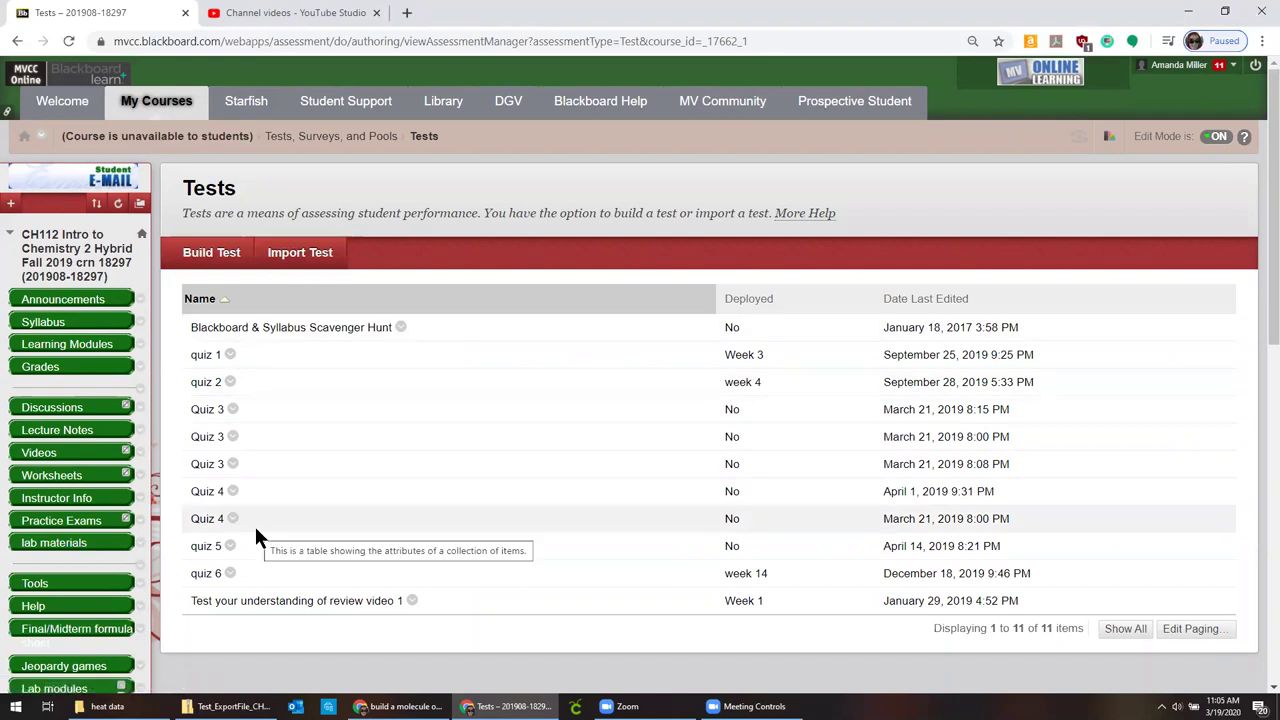
{"action": "left_click", "coordinate": [285, 257]}
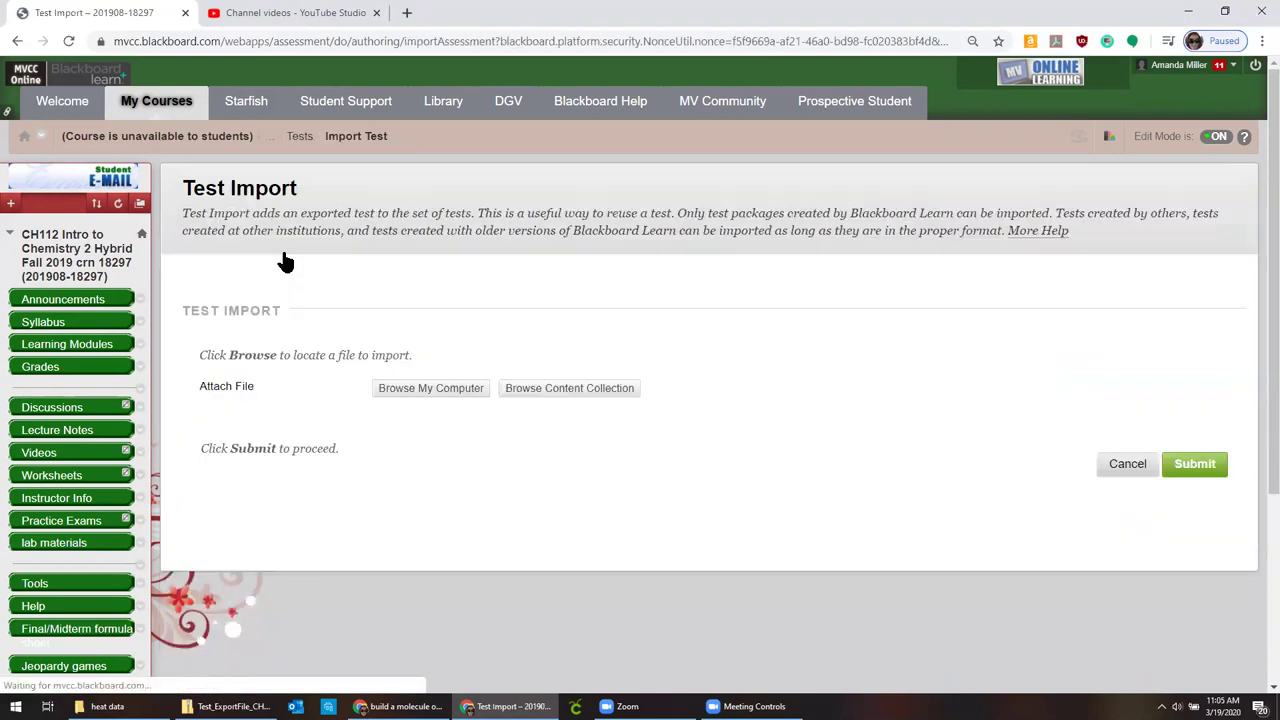
{"action": "left_click", "coordinate": [428, 390]}
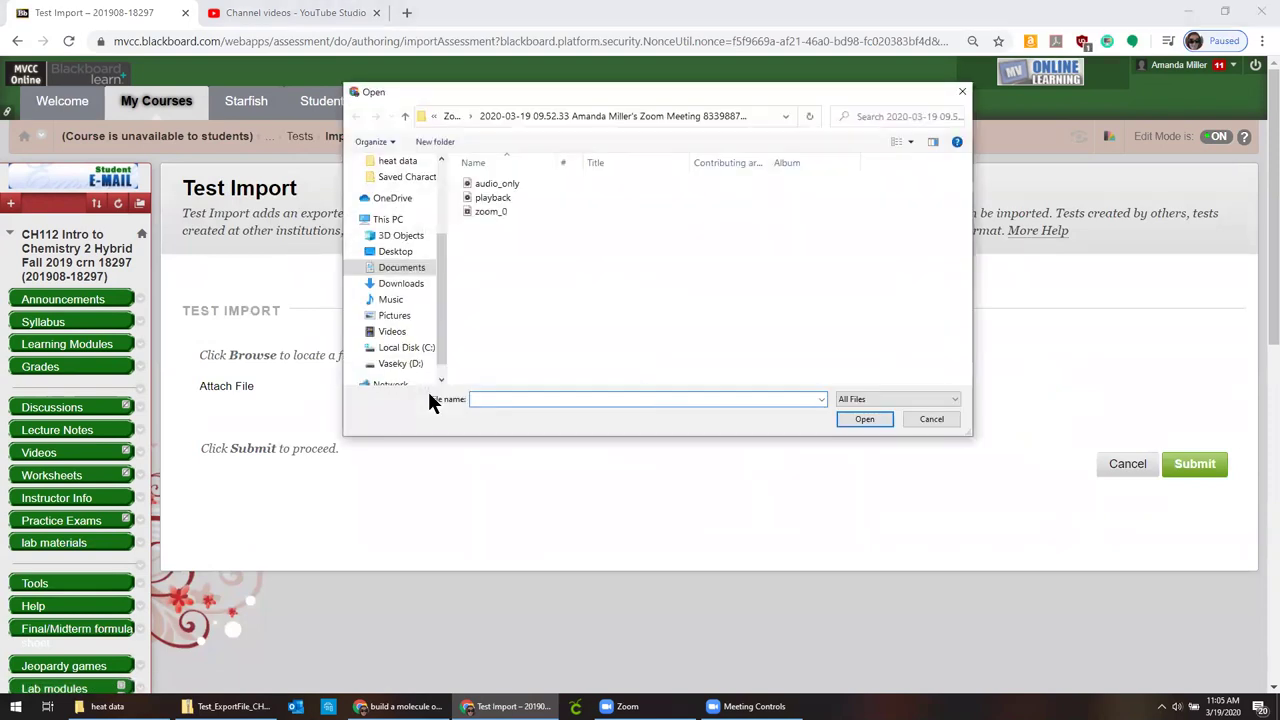
{"action": "left_click", "coordinate": [400, 285]}
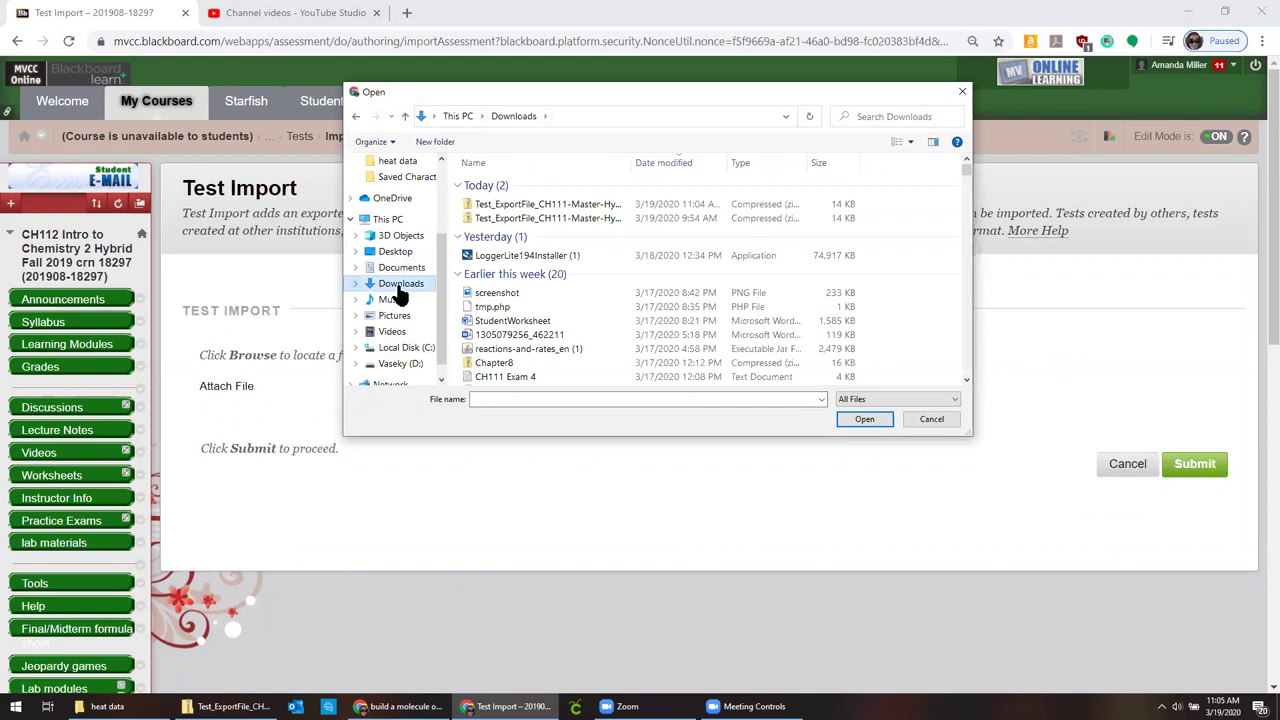
{"action": "left_click", "coordinate": [543, 207]}
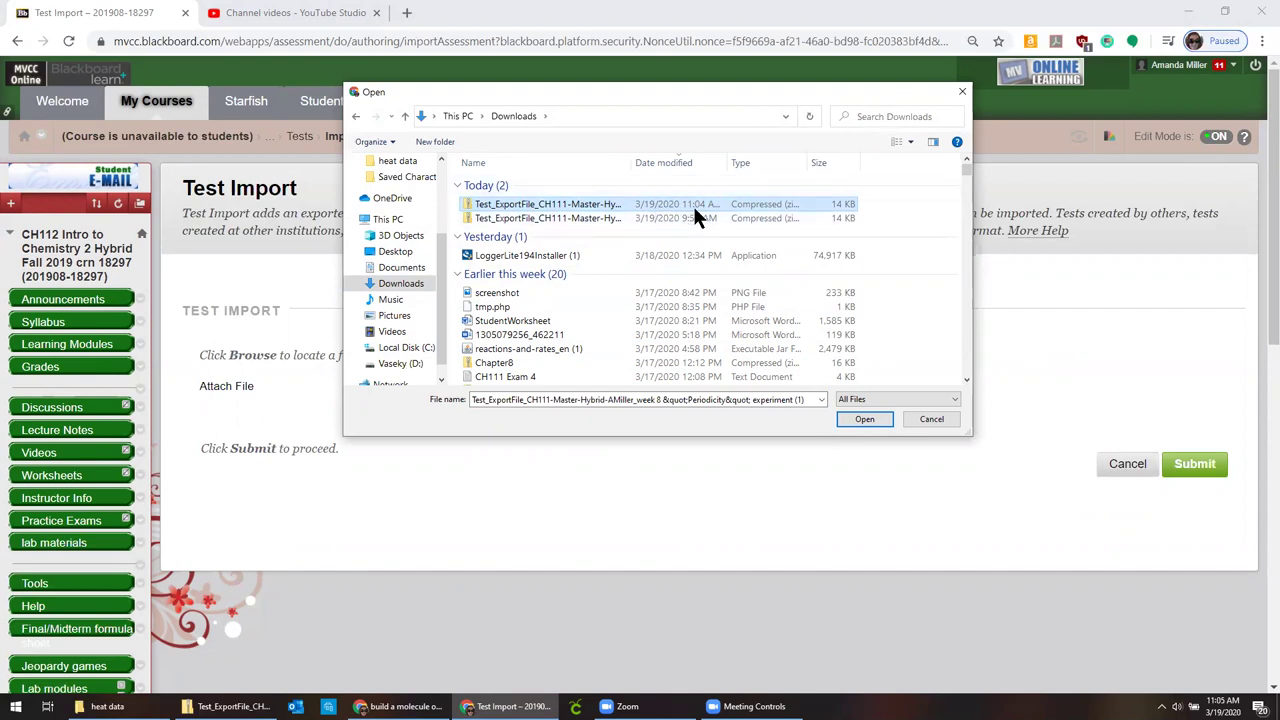
{"action": "left_click", "coordinate": [856, 415]}
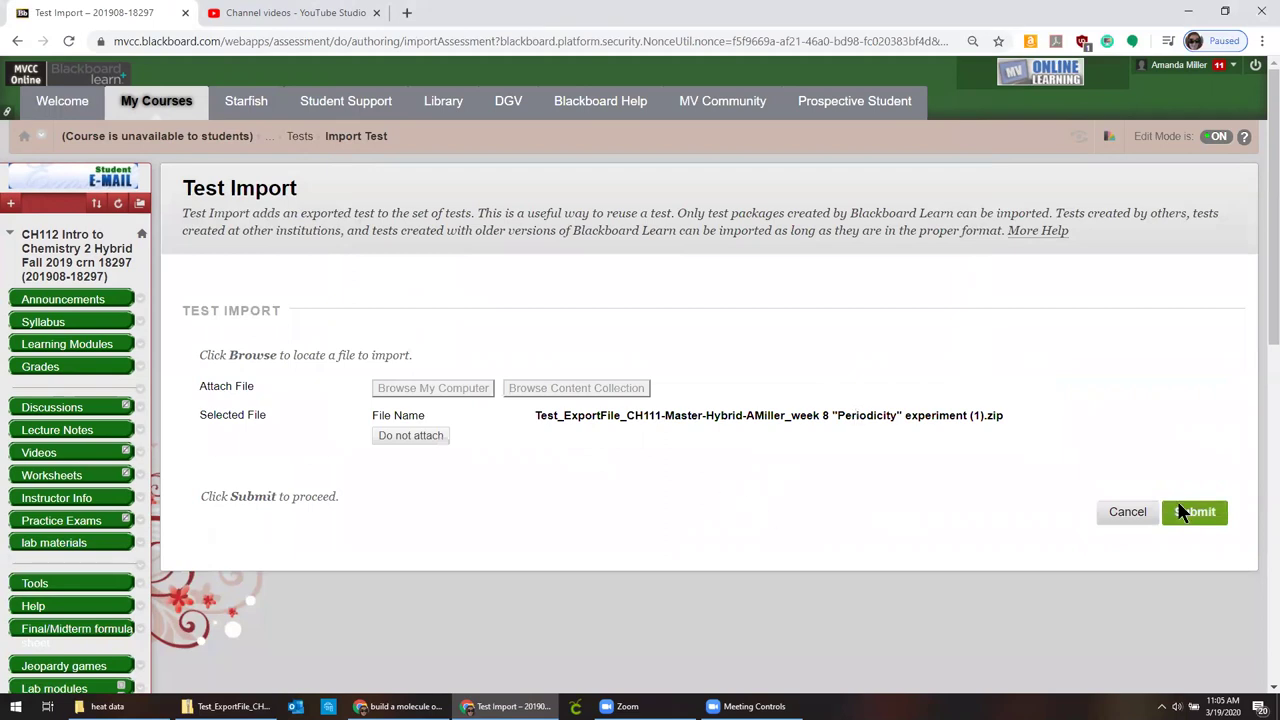
Step: Submit the import of the week 8 'Periodicity' test package into CH112
{"action": "left_click", "coordinate": [1183, 513]}
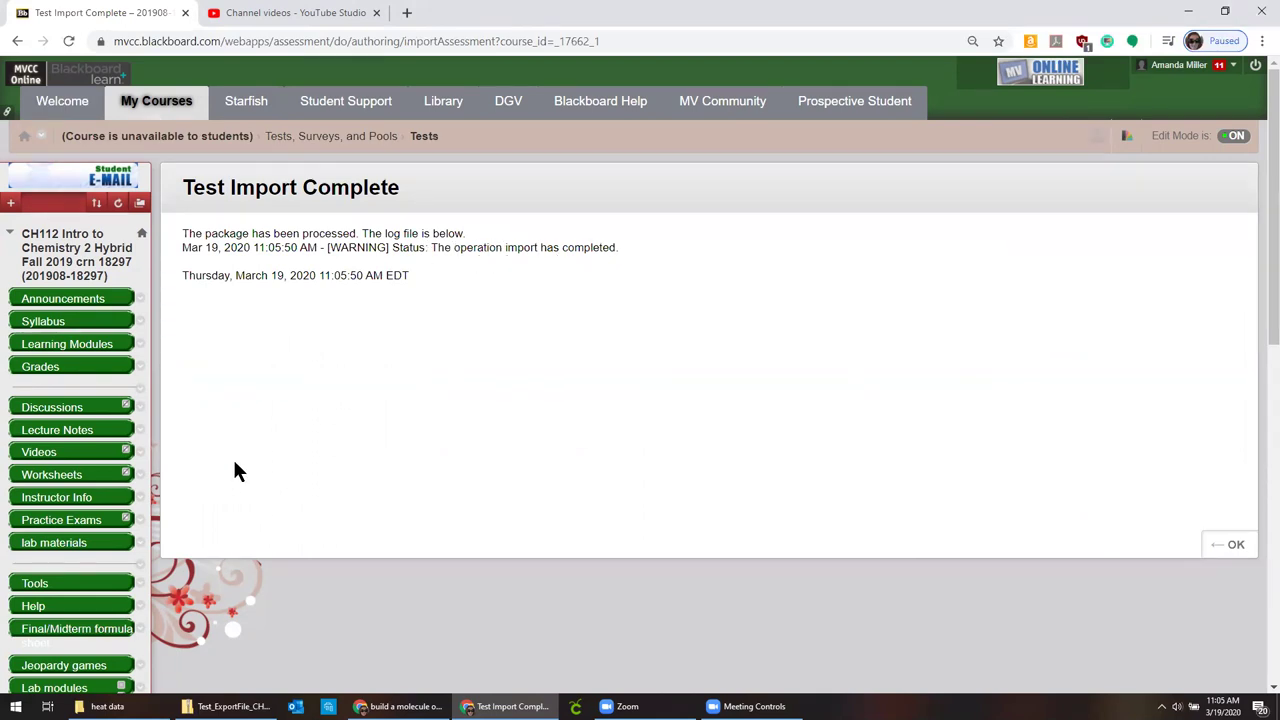
{"action": "scroll", "coordinate": [106, 571], "scroll_direction": "down", "scroll_amount": 3}
{"action": "scroll", "coordinate": [106, 571], "scroll_direction": "up", "scroll_amount": 2}
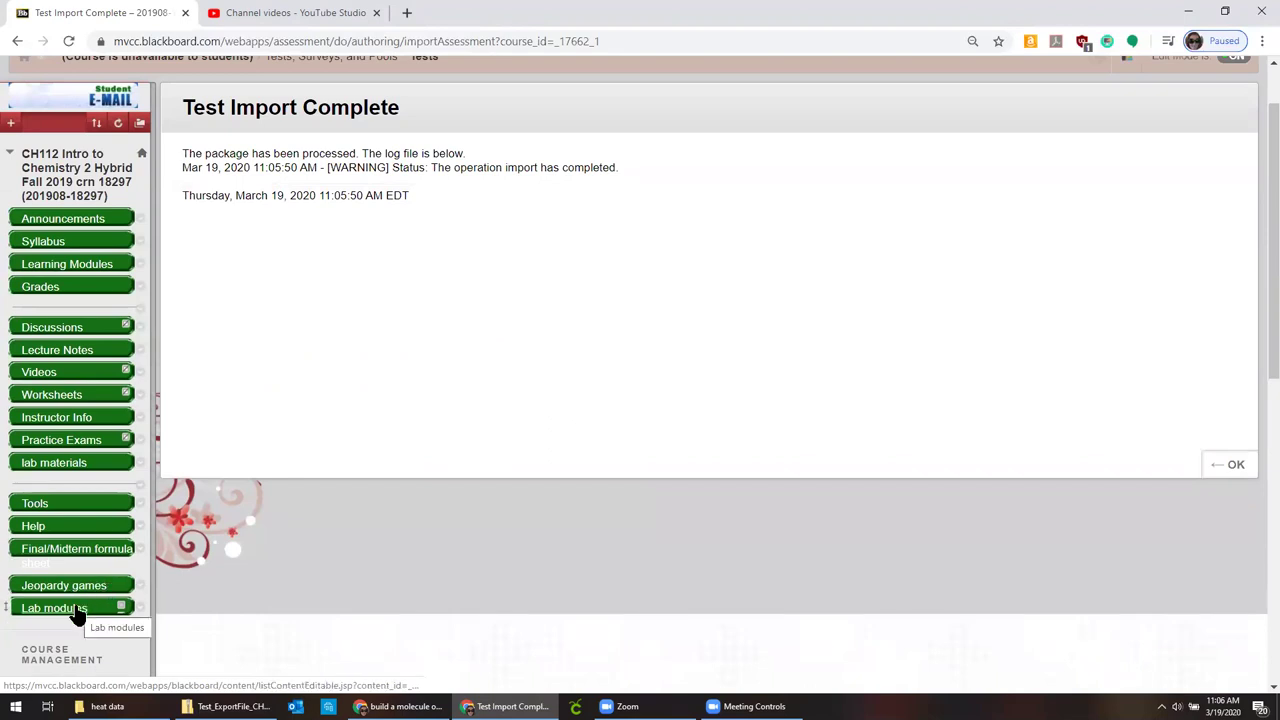
Step: Add the imported week 8 'Periodicity' experiment test to the Lab modules area
{"action": "left_click", "coordinate": [75, 610]}
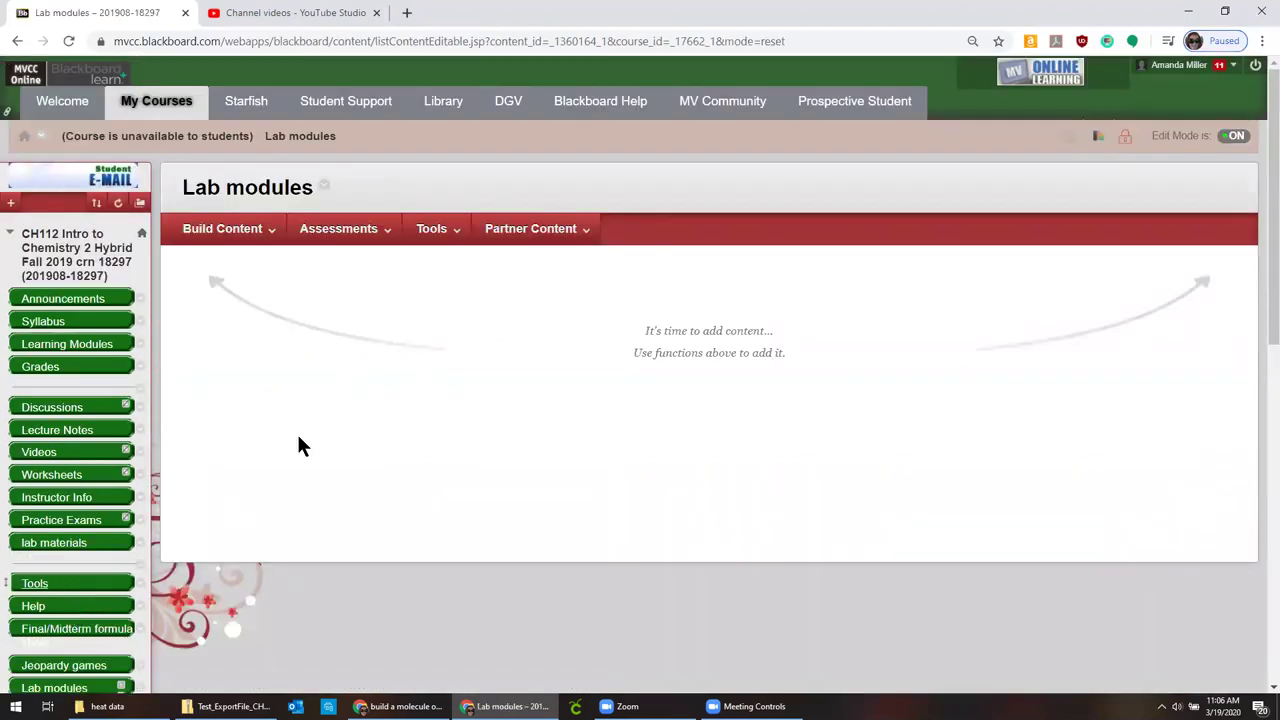
{"action": "left_click", "coordinate": [338, 228]}
{"action": "left_click", "coordinate": [322, 266]}
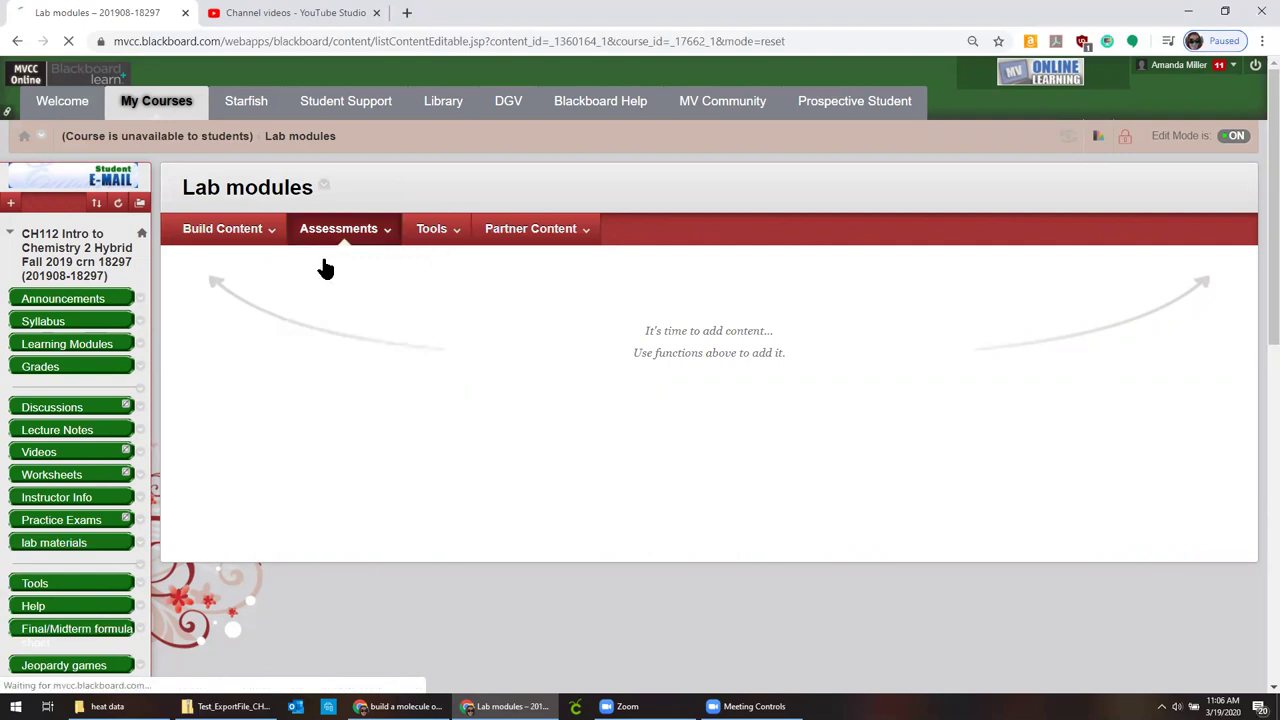
{"action": "left_click", "coordinate": [437, 519]}
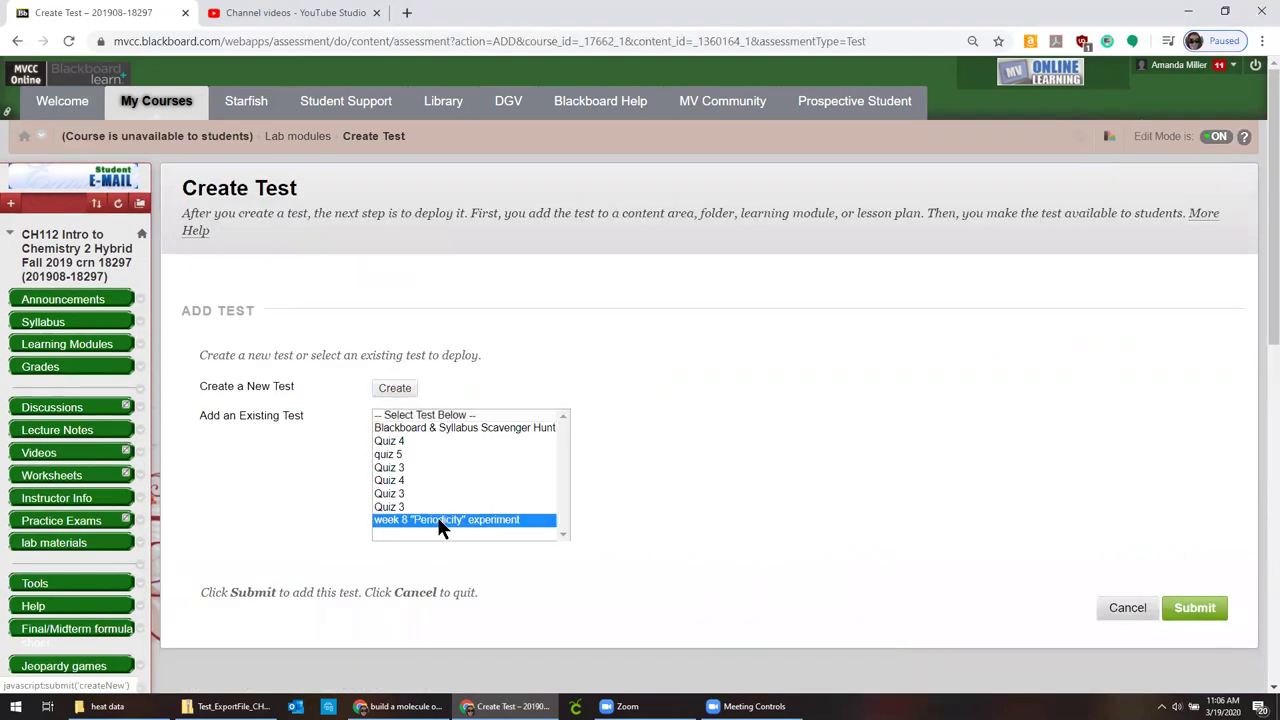
{"action": "scroll", "coordinate": [1059, 559], "scroll_direction": "down", "scroll_amount": 1}
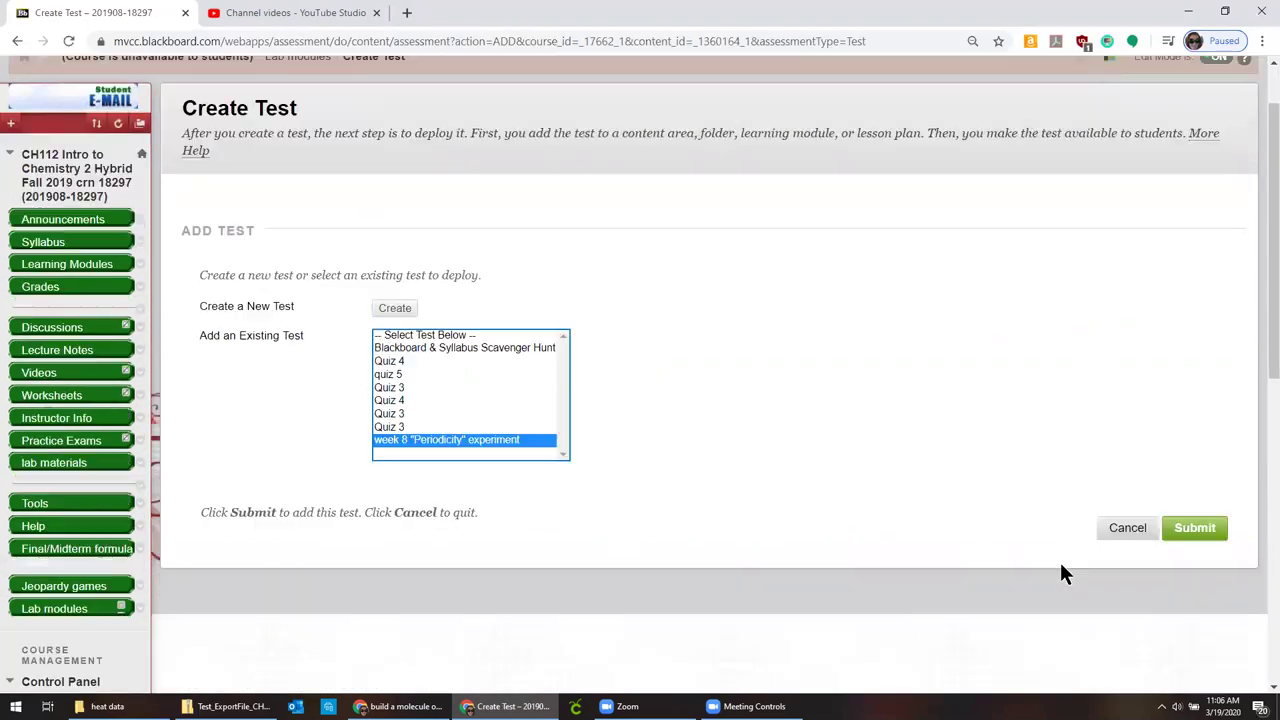
{"action": "left_click", "coordinate": [1193, 530]}
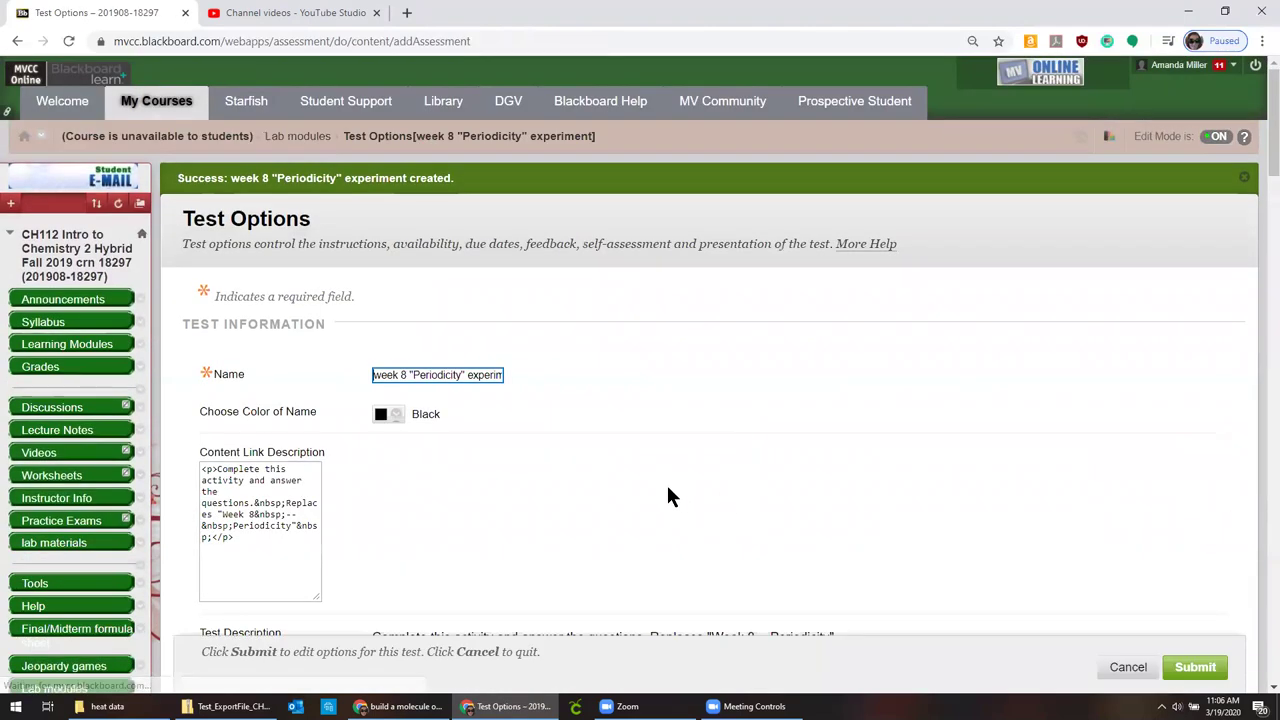
Step: In Test Options, set the week 8 test to open in a new window
{"action": "scroll", "coordinate": [617, 474], "scroll_direction": "down", "scroll_amount": 1}
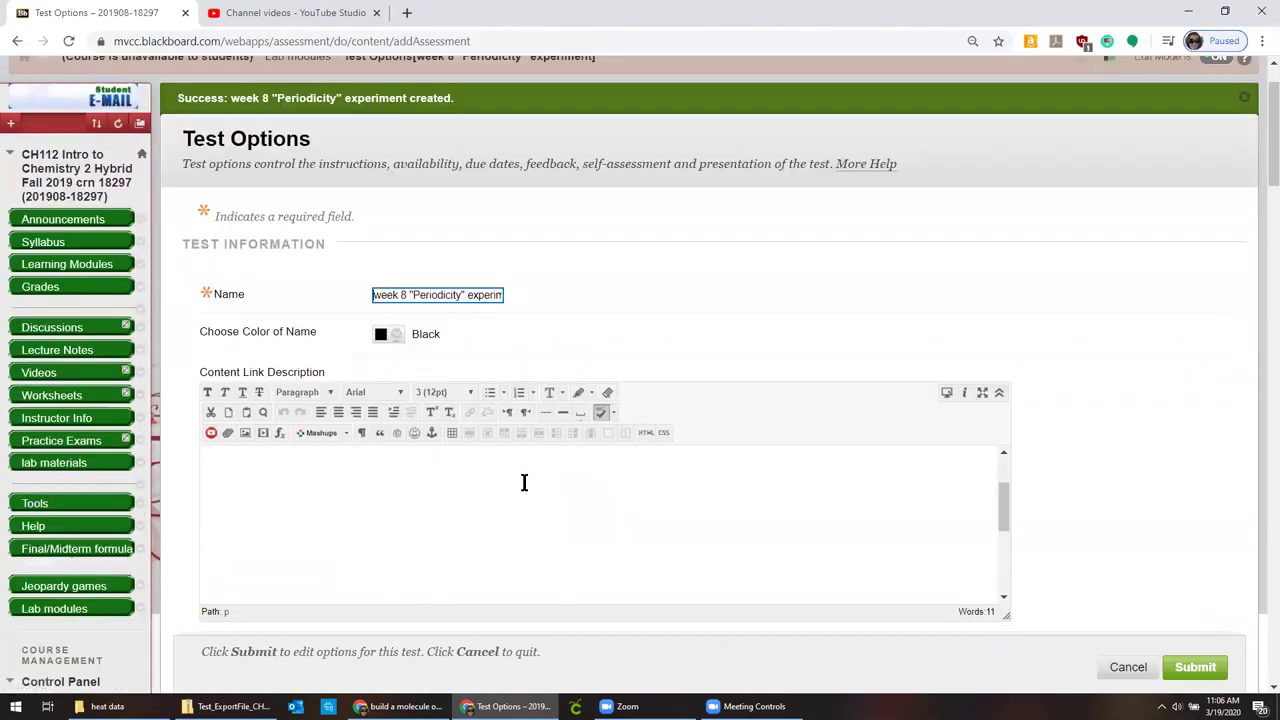
{"action": "scroll", "coordinate": [607, 330], "scroll_direction": "down", "scroll_amount": 1}
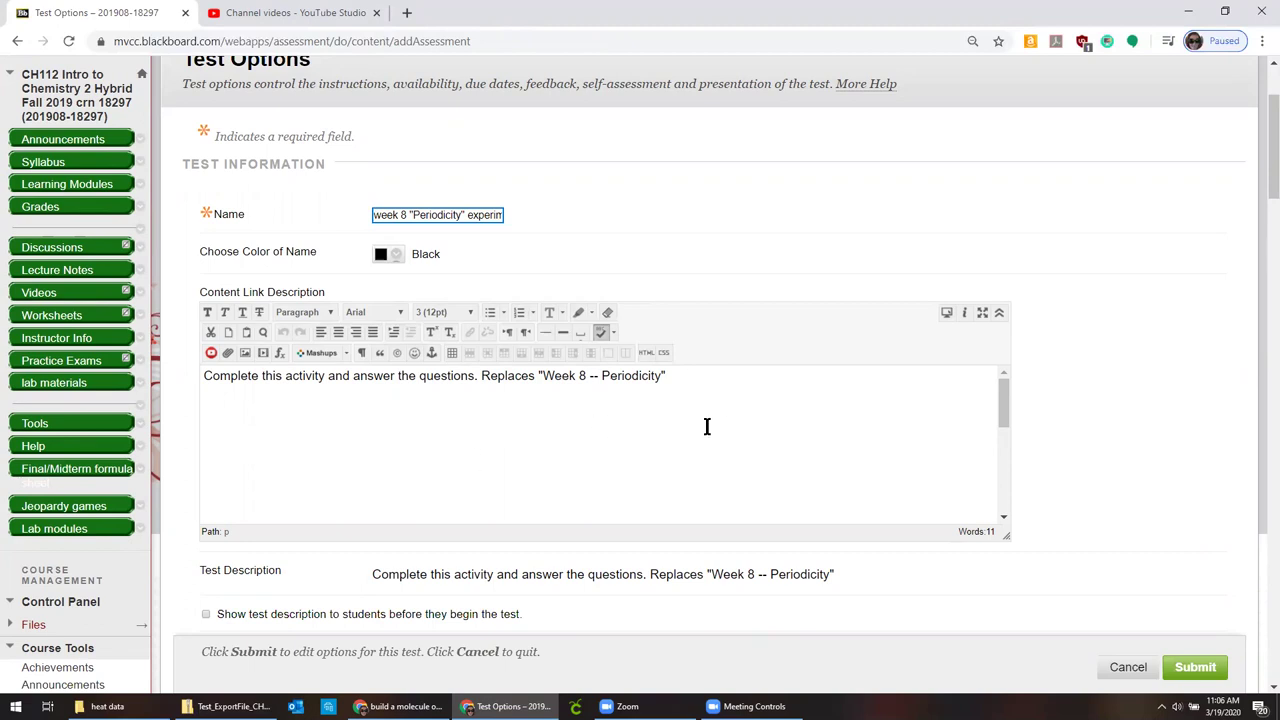
{"action": "scroll", "coordinate": [662, 434], "scroll_direction": "down", "scroll_amount": 3}
{"action": "scroll", "coordinate": [848, 561], "scroll_direction": "down", "scroll_amount": 2}
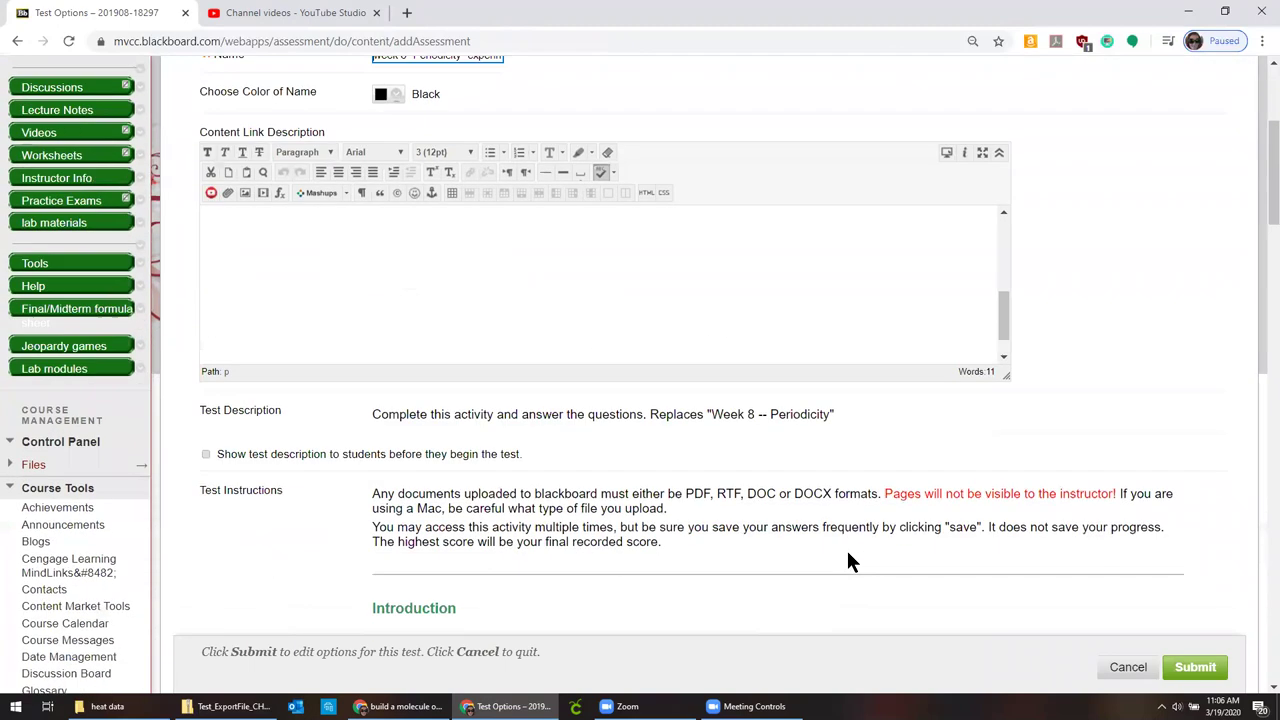
{"action": "scroll", "coordinate": [846, 561], "scroll_direction": "down", "scroll_amount": 2}
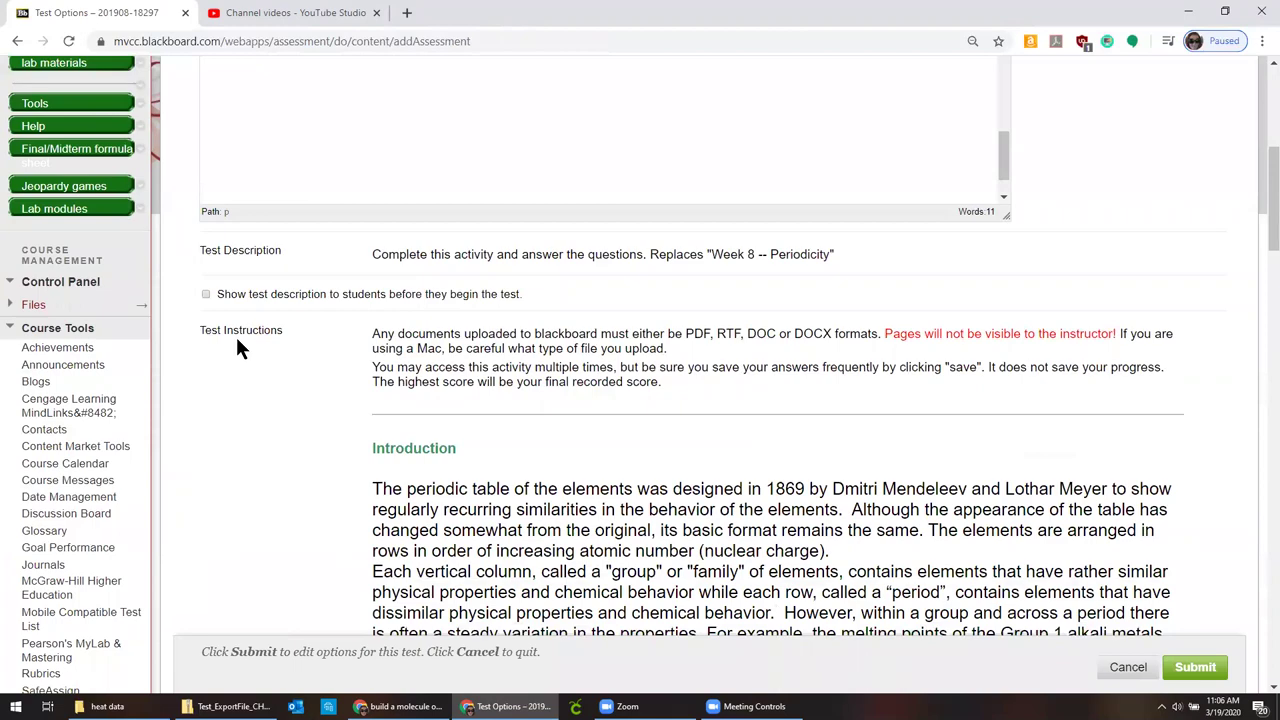
{"action": "scroll", "coordinate": [232, 332], "scroll_direction": "down", "scroll_amount": 2}
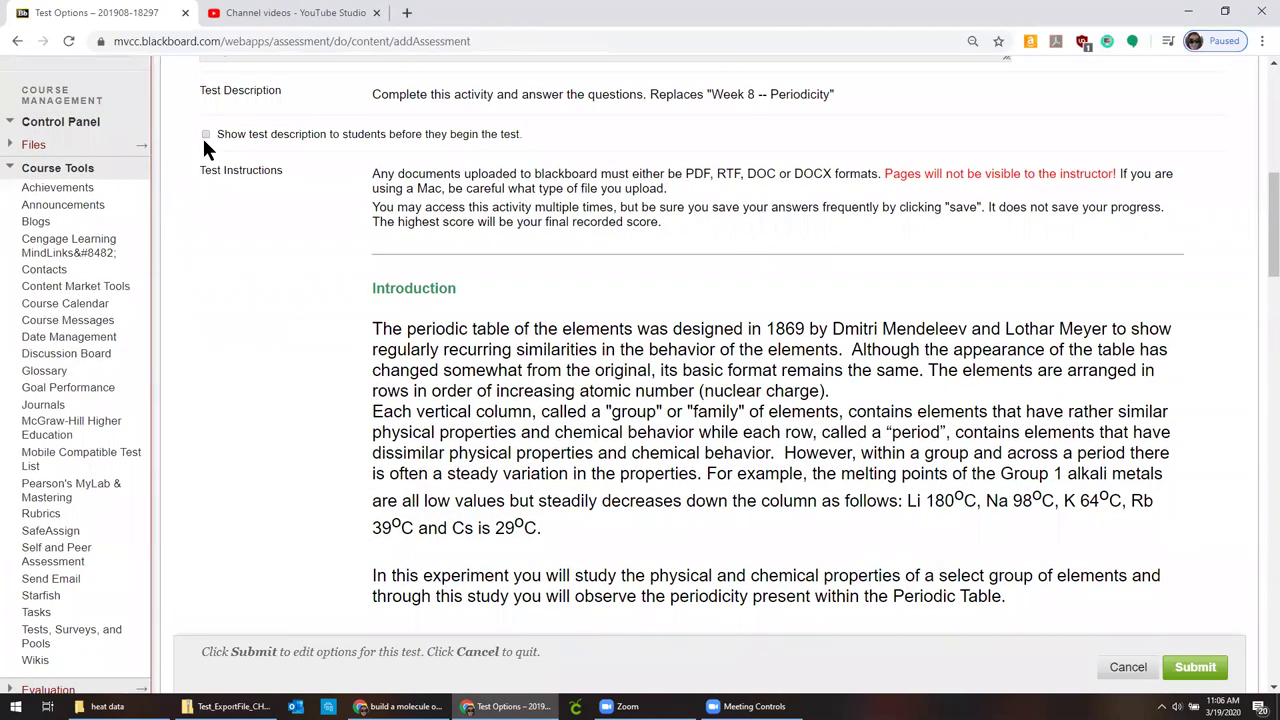
{"action": "scroll", "coordinate": [207, 183], "scroll_direction": "down", "scroll_amount": 10}
{"action": "scroll", "coordinate": [262, 290], "scroll_direction": "up", "scroll_amount": 4}
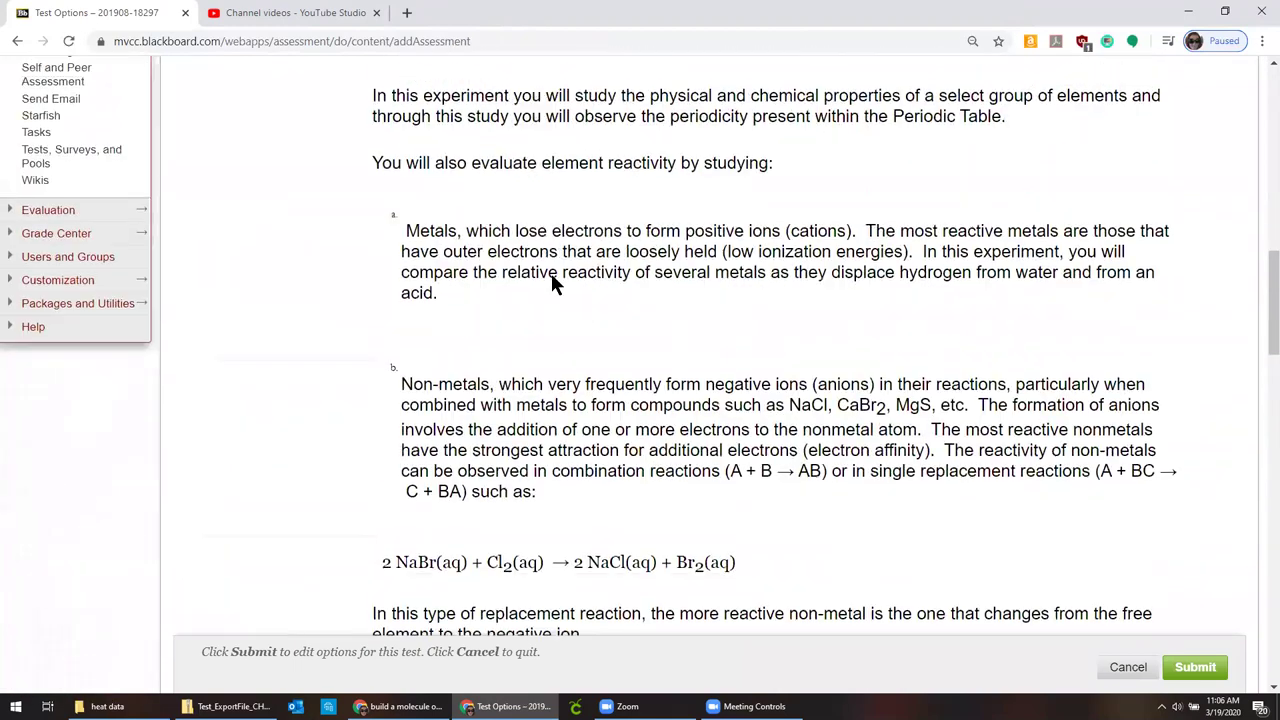
{"action": "scroll", "coordinate": [554, 530], "scroll_direction": "down", "scroll_amount": 1}
{"action": "scroll", "coordinate": [560, 549], "scroll_direction": "down", "scroll_amount": 3}
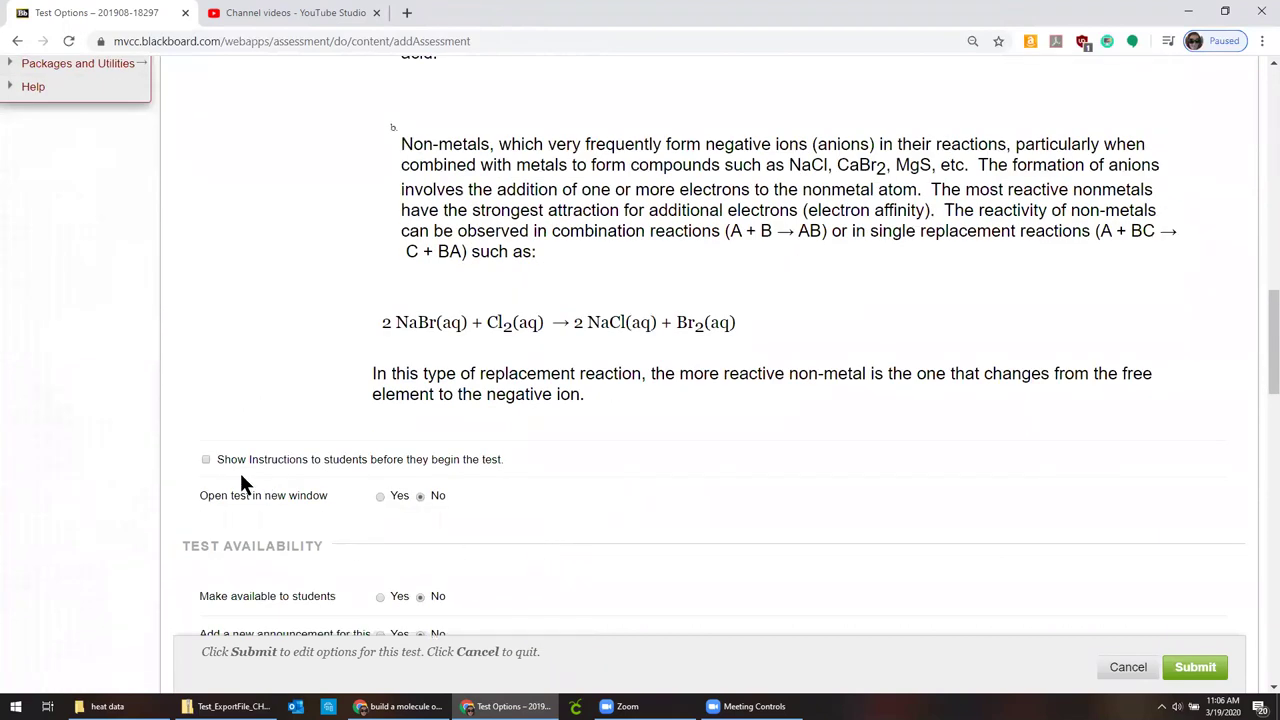
{"action": "left_click", "coordinate": [381, 496]}
Step: Allow unlimited attempts on the test, scored using the Highest Grade
{"action": "scroll", "coordinate": [377, 500], "scroll_direction": "down", "scroll_amount": 3}
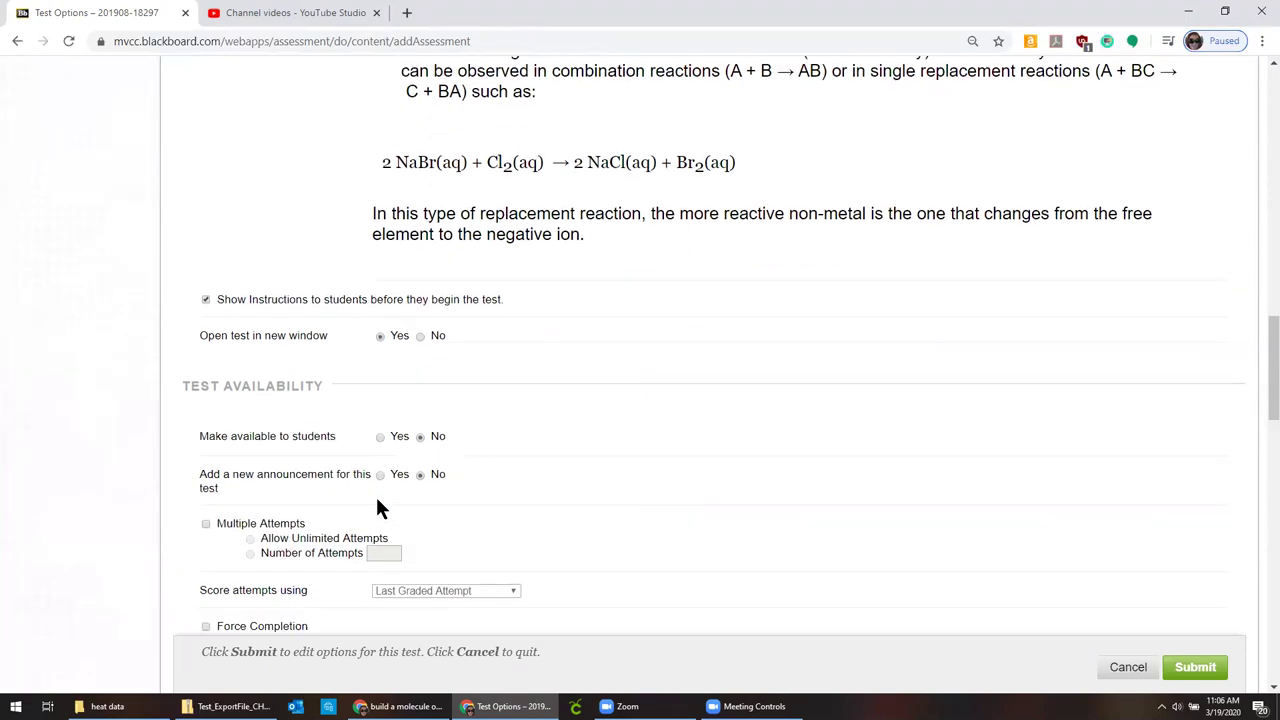
{"action": "scroll", "coordinate": [324, 474], "scroll_direction": "up", "scroll_amount": 1}
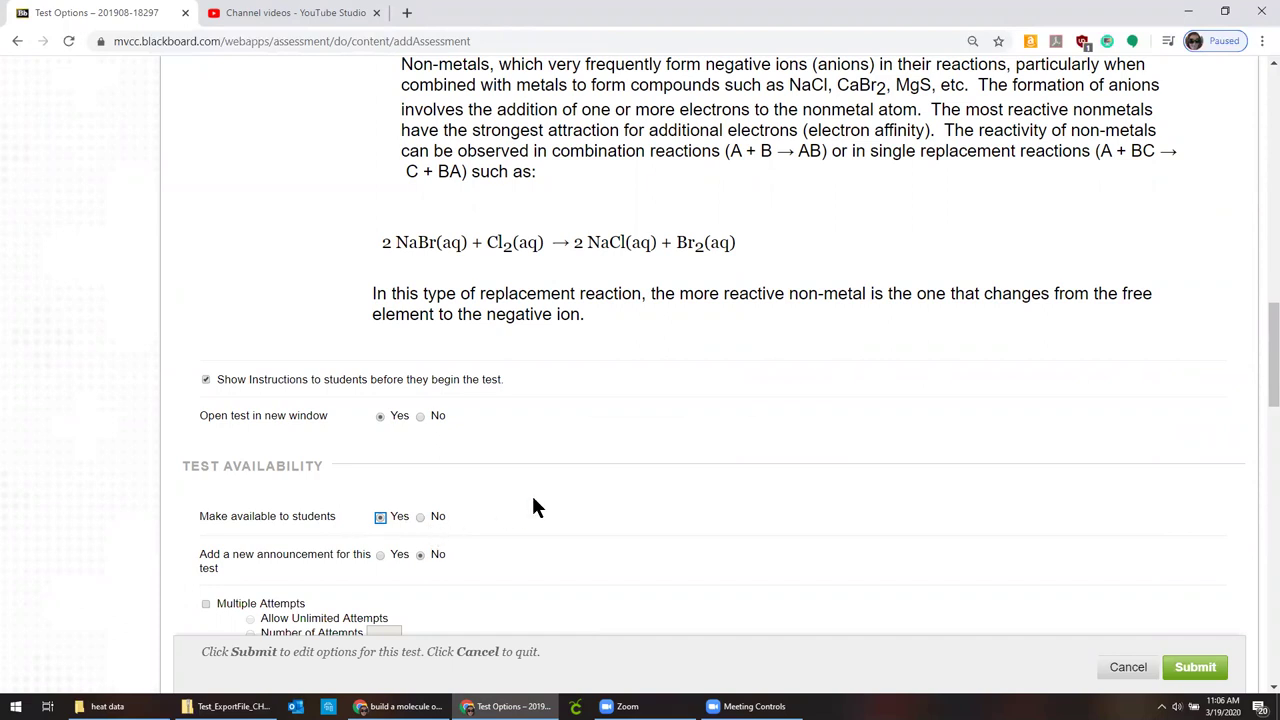
{"action": "scroll", "coordinate": [531, 507], "scroll_direction": "down", "scroll_amount": 3}
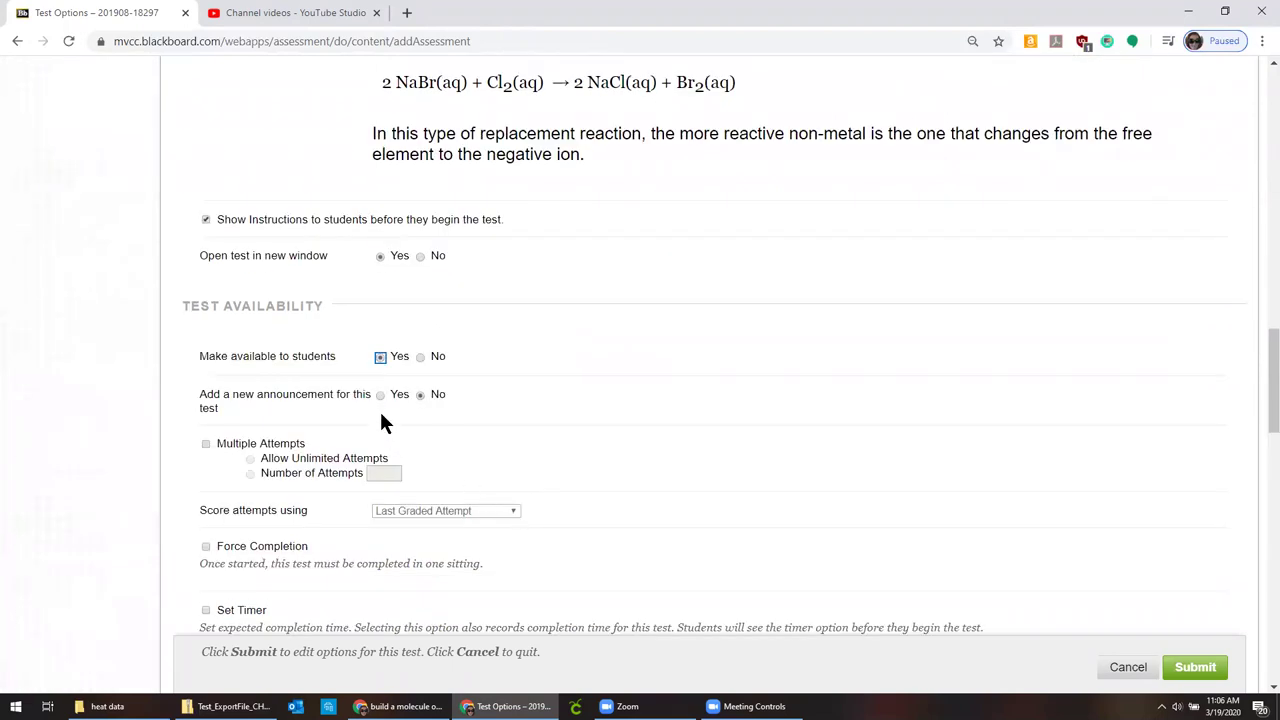
{"action": "scroll", "coordinate": [379, 393], "scroll_direction": "down", "scroll_amount": 2}
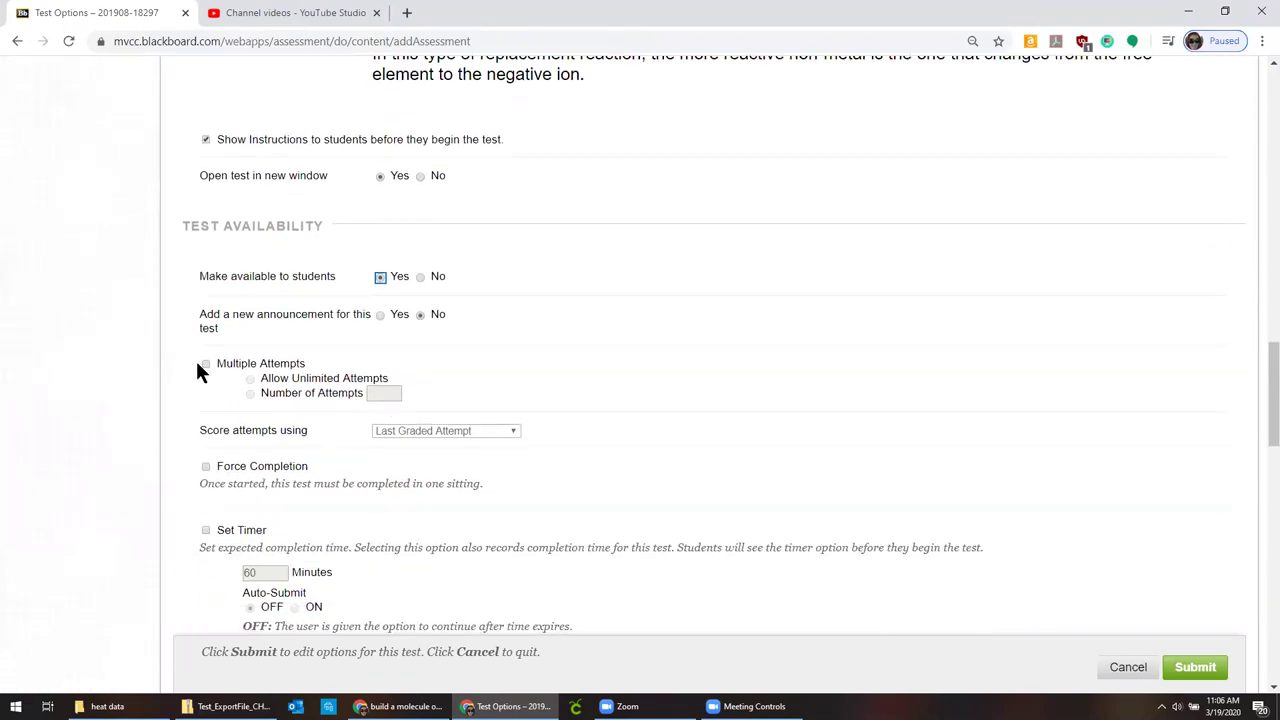
{"action": "left_click", "coordinate": [206, 365]}
Step: Set Score attempts using to Highest Grade and look over the remaining test options
{"action": "scroll", "coordinate": [315, 400], "scroll_direction": "down", "scroll_amount": 1}
{"action": "left_click", "coordinate": [412, 351]}
{"action": "left_click", "coordinate": [410, 379]}
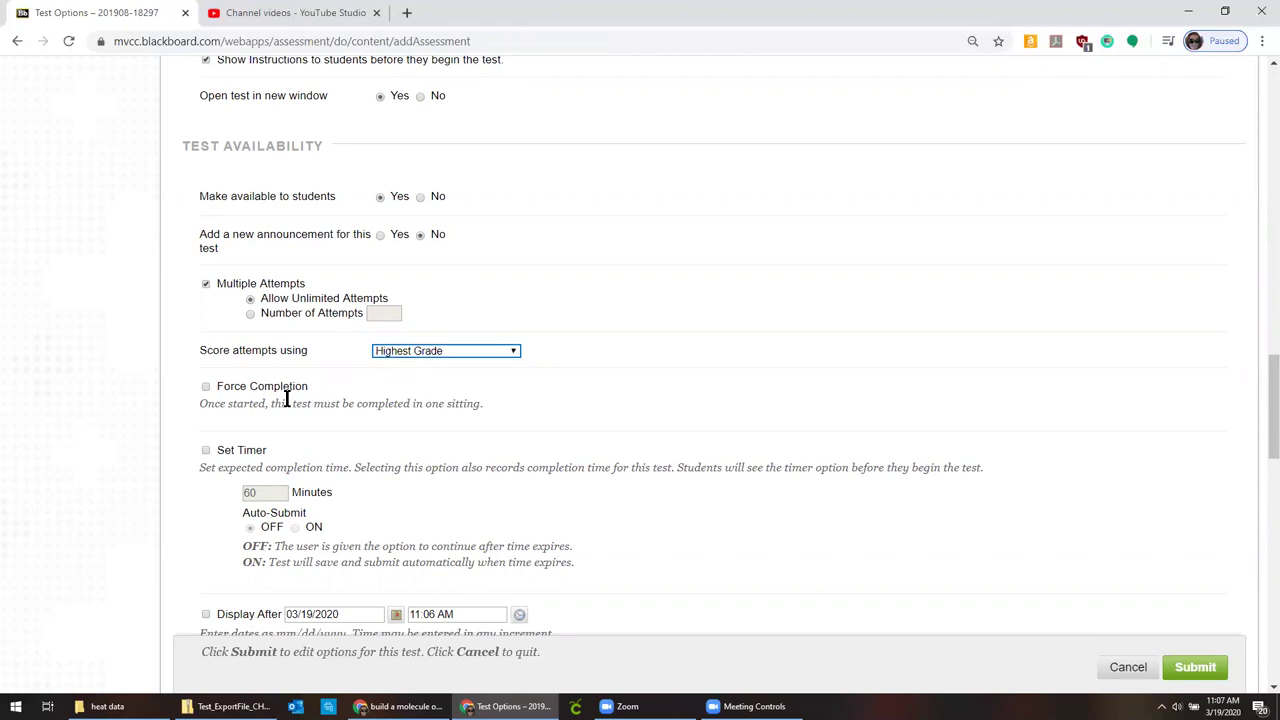
{"action": "scroll", "coordinate": [286, 398], "scroll_direction": "down", "scroll_amount": 4}
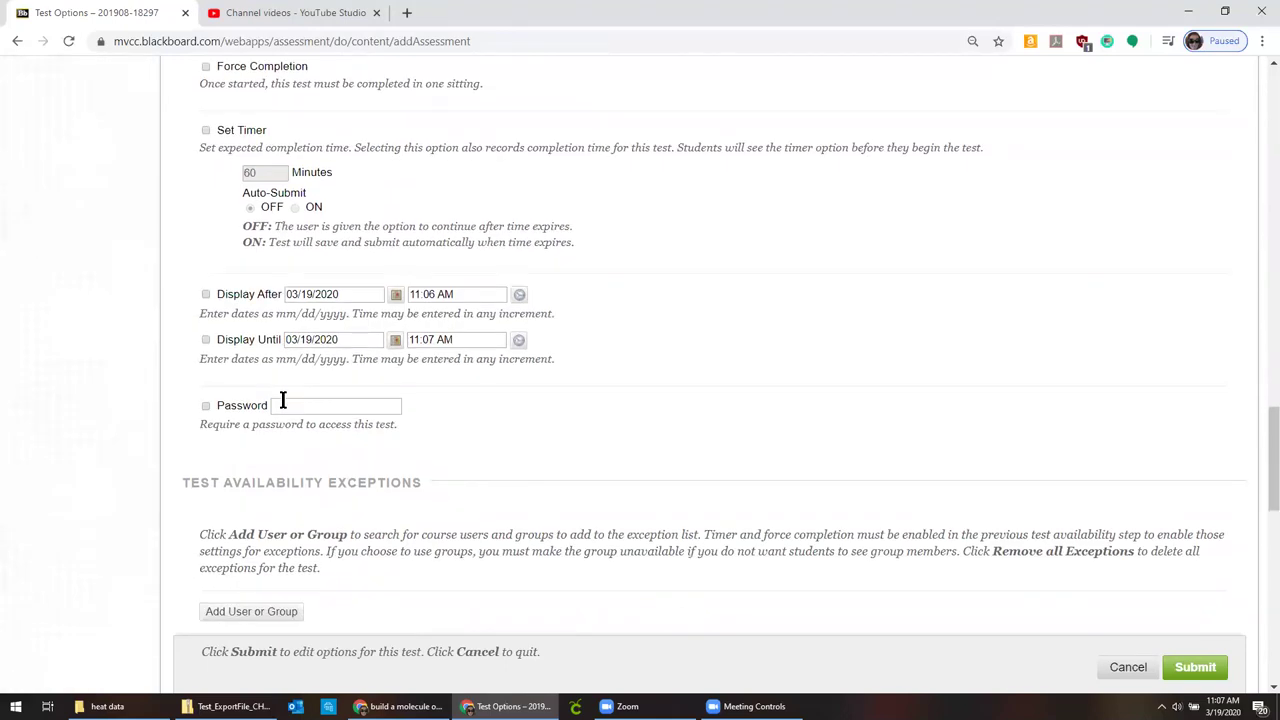
{"action": "scroll", "coordinate": [283, 400], "scroll_direction": "down", "scroll_amount": 3}
{"action": "scroll", "coordinate": [283, 403], "scroll_direction": "down", "scroll_amount": 1}
{"action": "scroll", "coordinate": [290, 380], "scroll_direction": "up", "scroll_amount": 4}
{"action": "scroll", "coordinate": [334, 357], "scroll_direction": "down", "scroll_amount": 4}
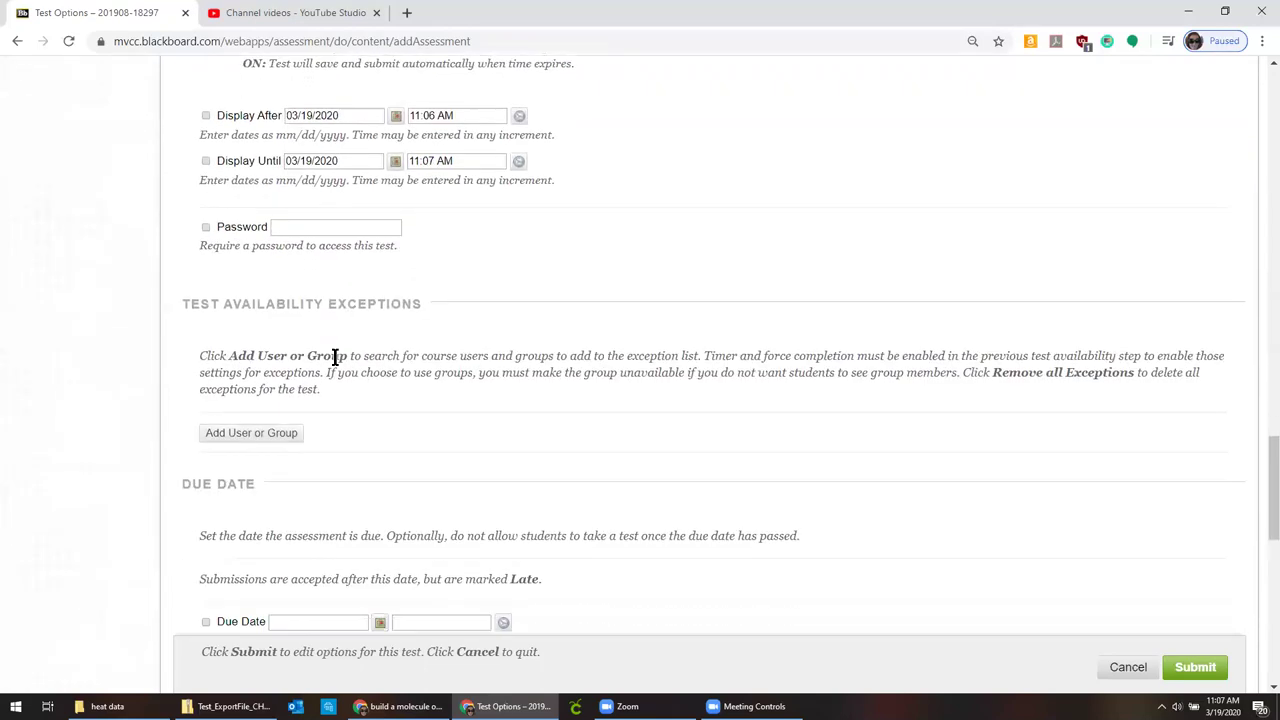
{"action": "scroll", "coordinate": [335, 357], "scroll_direction": "down", "scroll_amount": 2}
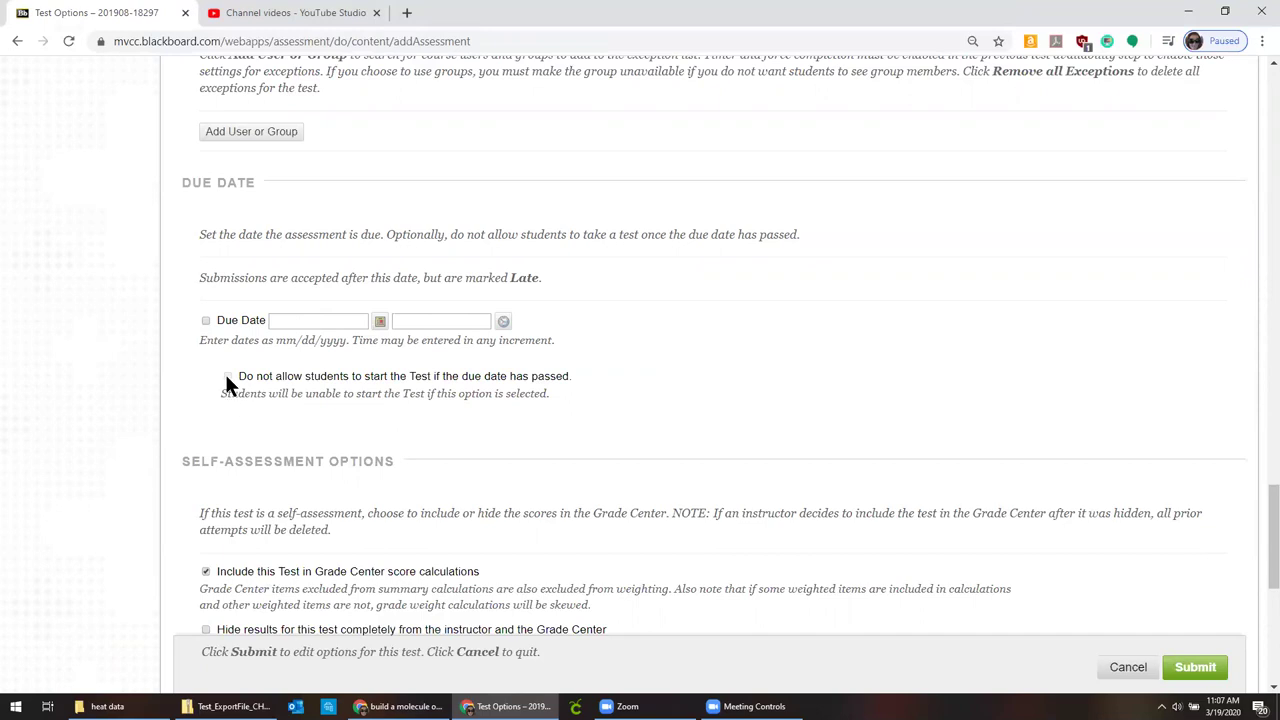
{"action": "scroll", "coordinate": [260, 440], "scroll_direction": "down", "scroll_amount": 2}
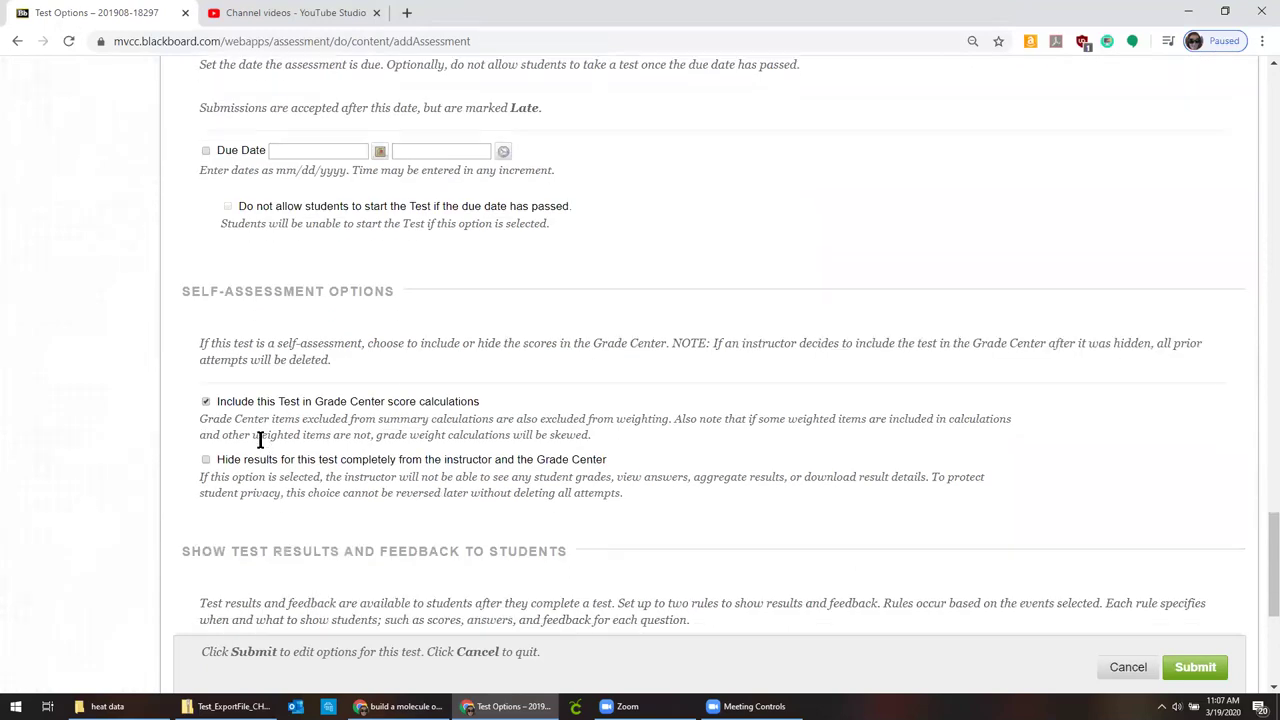
{"action": "scroll", "coordinate": [258, 440], "scroll_direction": "down", "scroll_amount": 2}
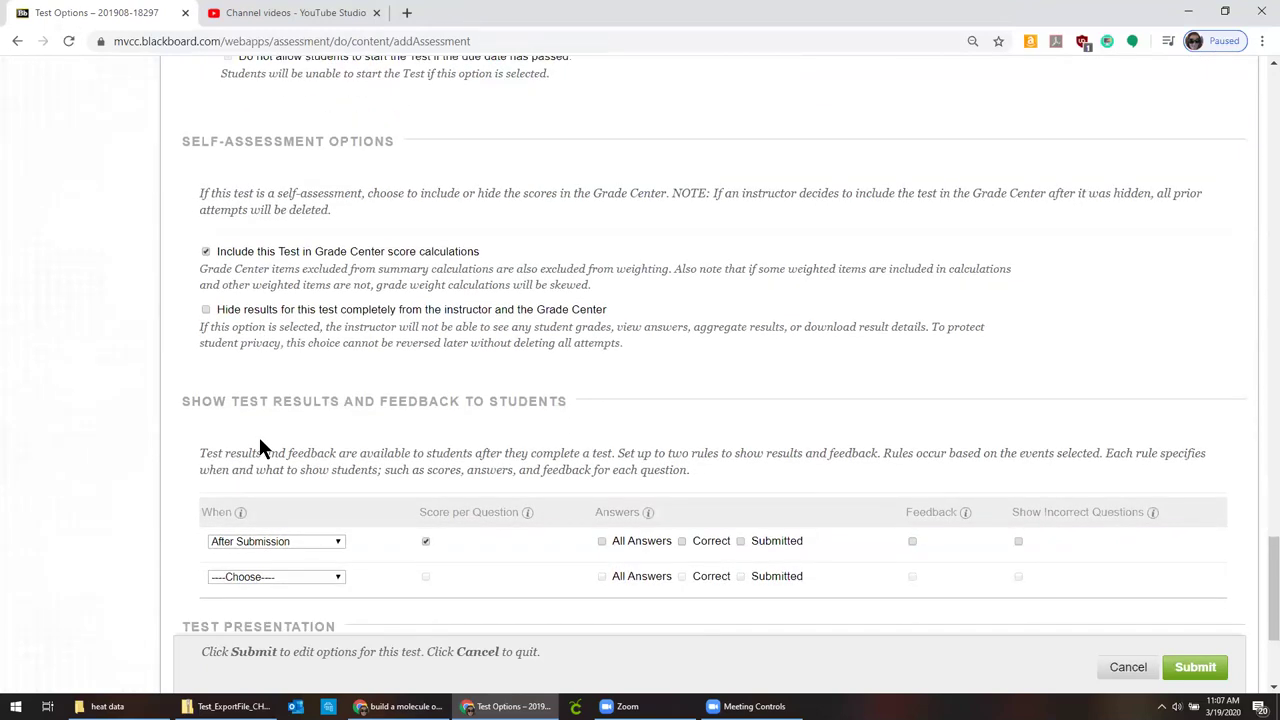
{"action": "scroll", "coordinate": [259, 446], "scroll_direction": "down", "scroll_amount": 2}
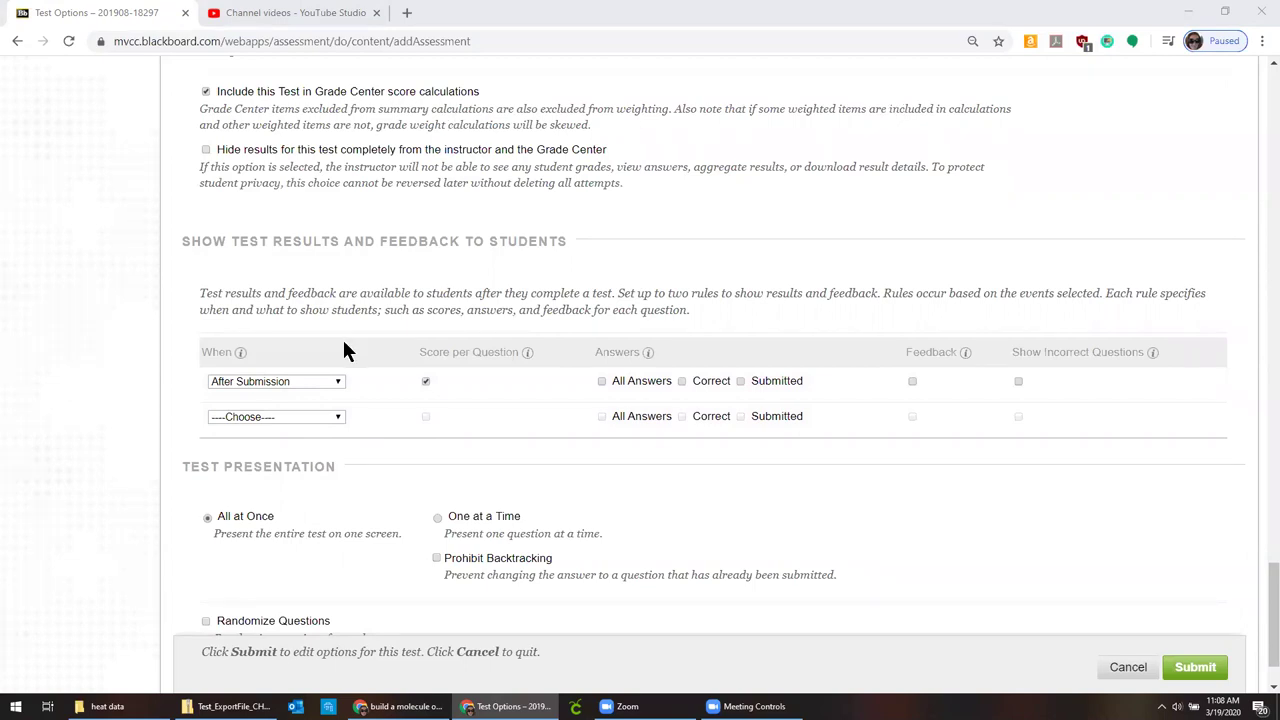
Step: Add an After Attempts are graded rule showing all answers, correct answers and feedback, then submit
{"action": "left_click", "coordinate": [337, 418]}
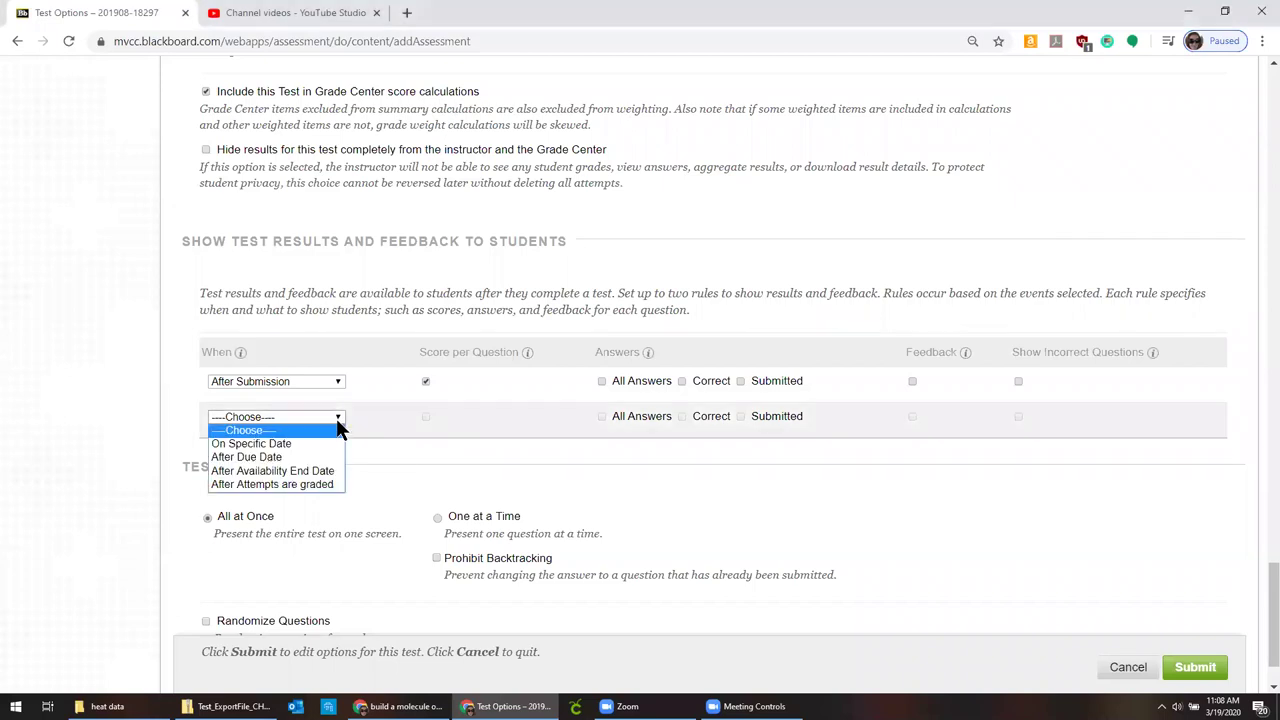
{"action": "left_click", "coordinate": [295, 484]}
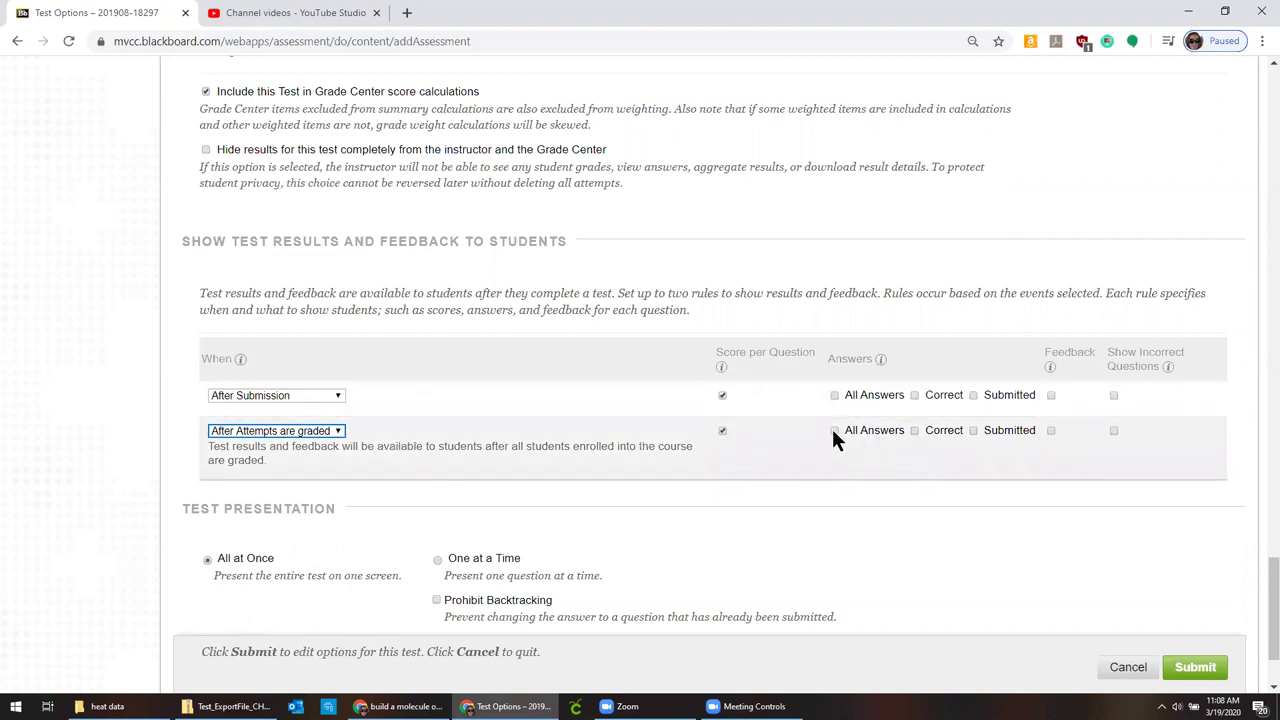
{"action": "left_click", "coordinate": [834, 431]}
{"action": "left_click", "coordinate": [915, 431]}
{"action": "left_click", "coordinate": [1050, 433]}
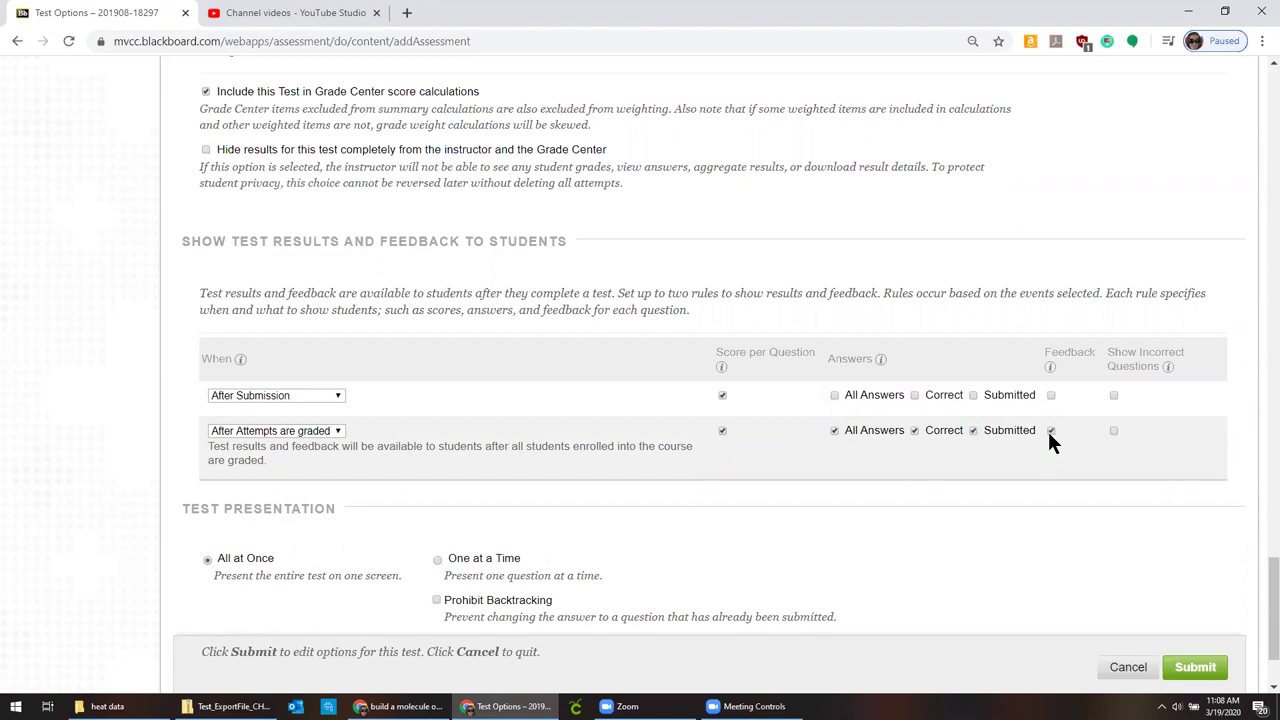
{"action": "left_click", "coordinate": [1113, 431]}
{"action": "scroll", "coordinate": [682, 472], "scroll_direction": "down", "scroll_amount": 2}
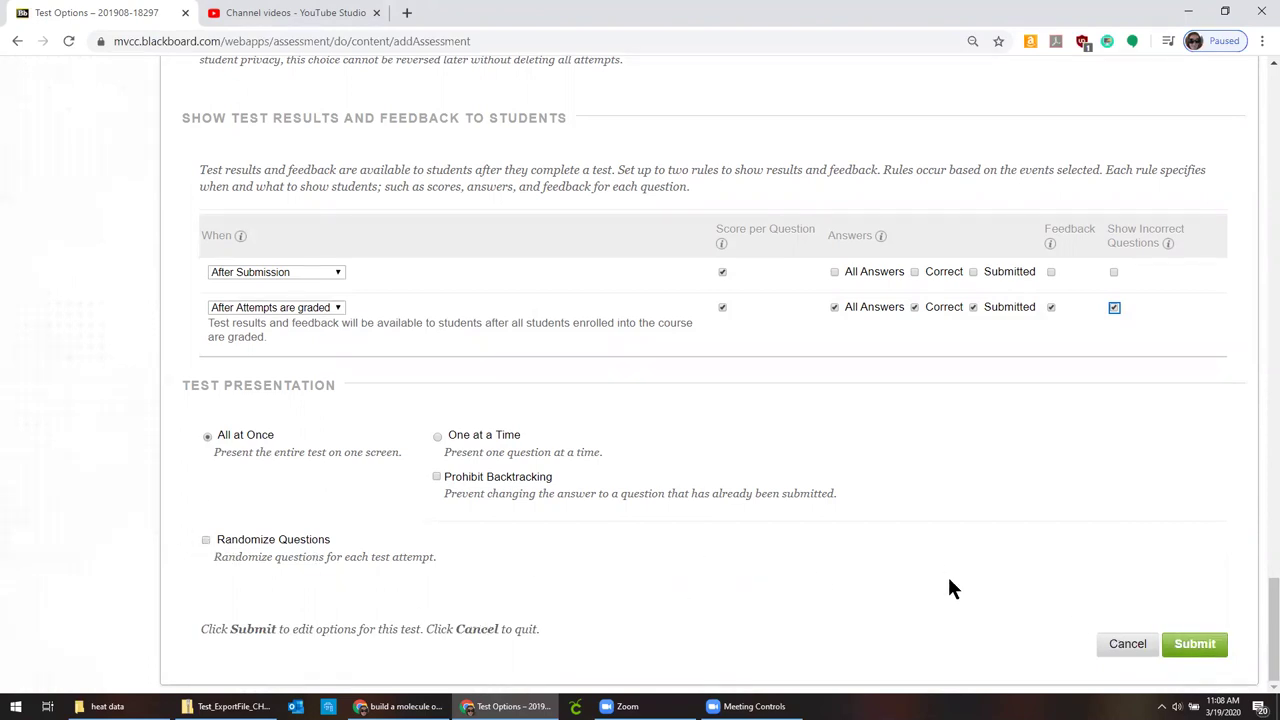
{"action": "left_click", "coordinate": [1166, 632]}
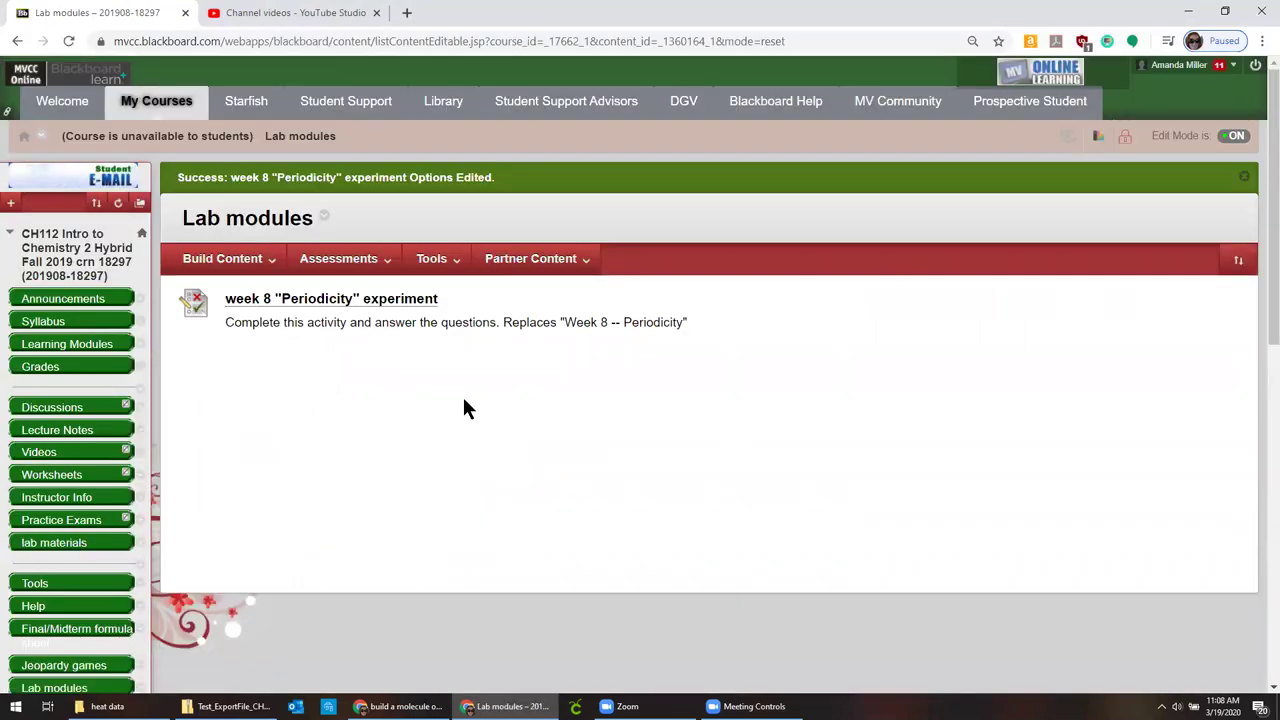
Step: Open the CH112 Full Grade Center and scroll the grid right to the week 8 Periodicity column
{"action": "left_click", "coordinate": [245, 262]}
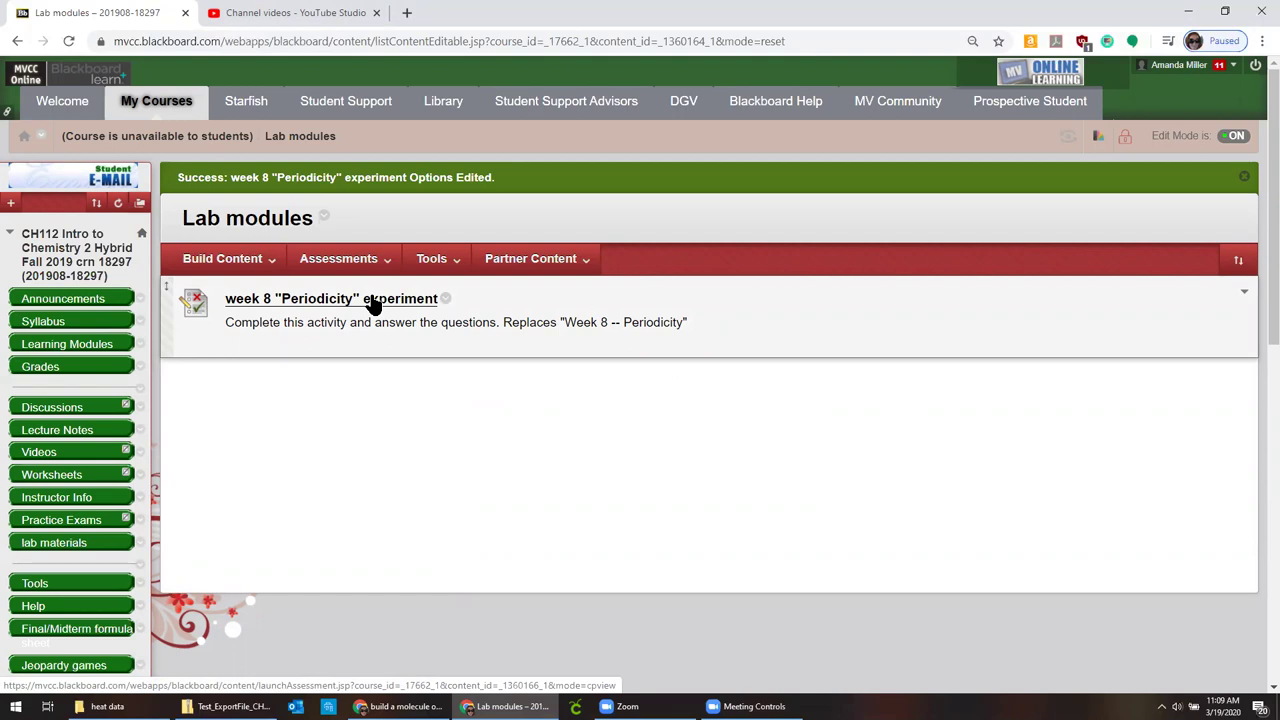
{"action": "scroll", "coordinate": [266, 330], "scroll_direction": "down", "scroll_amount": 3}
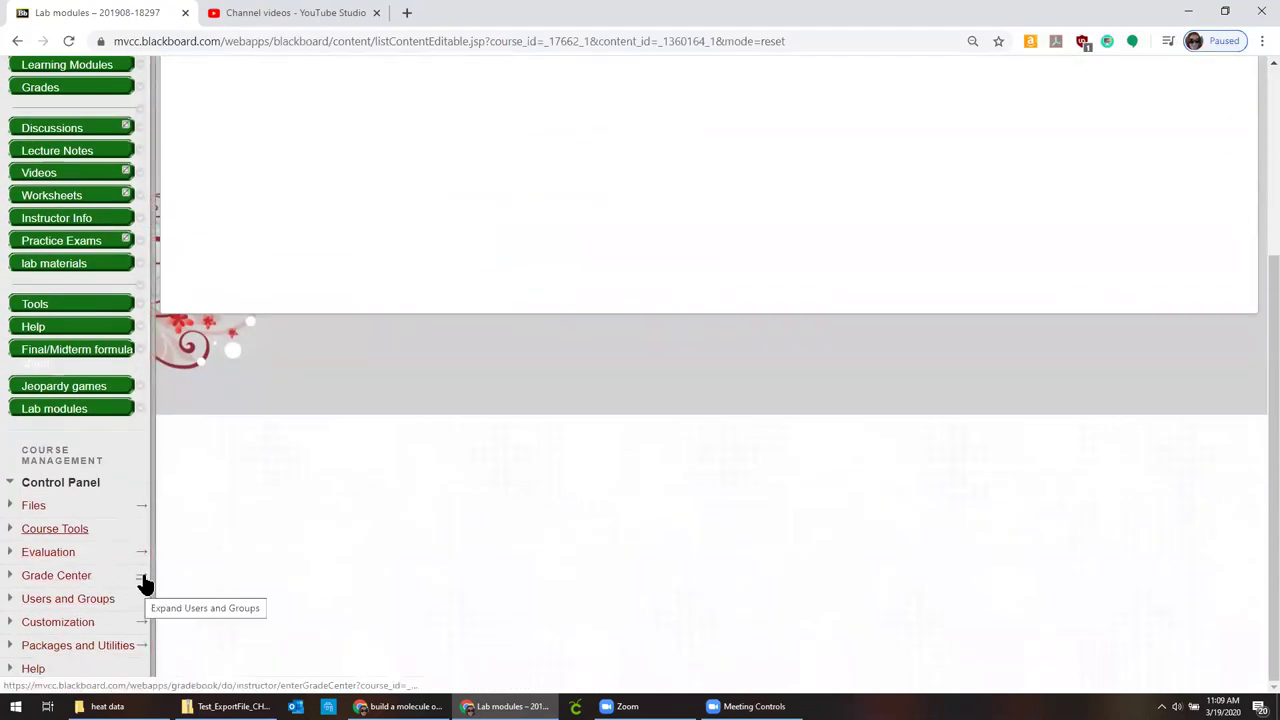
{"action": "left_click", "coordinate": [143, 578]}
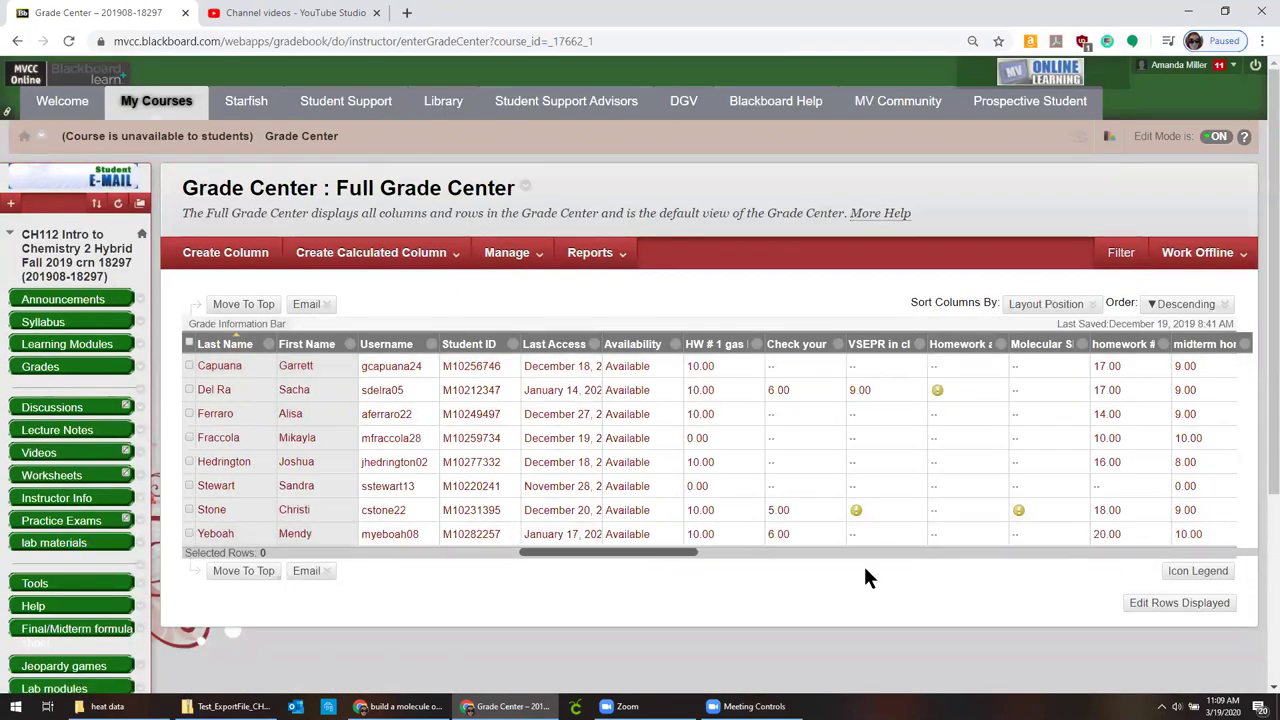
{"action": "left_click", "coordinate": [919, 553]}
{"action": "left_click_drag", "start_coordinate": [649, 554], "coordinate": [1233, 557]}
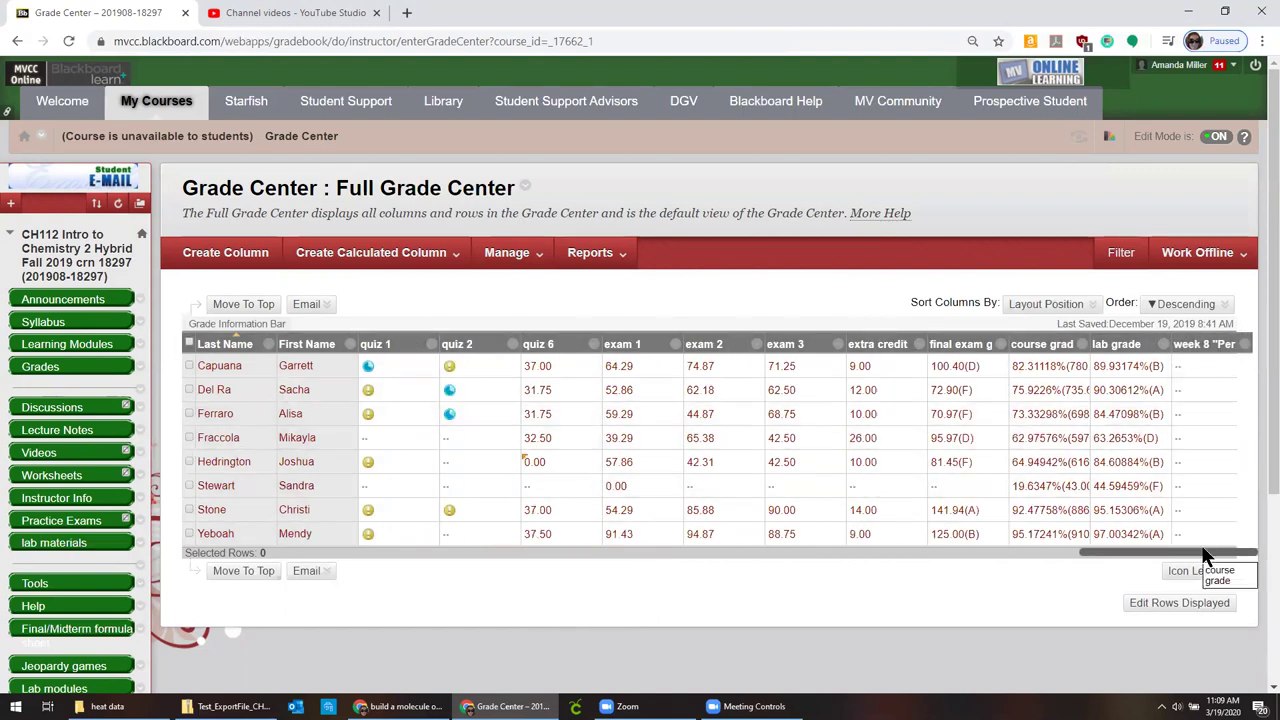
{"action": "left_click_drag", "start_coordinate": [1091, 565], "coordinate": [298, 549]}
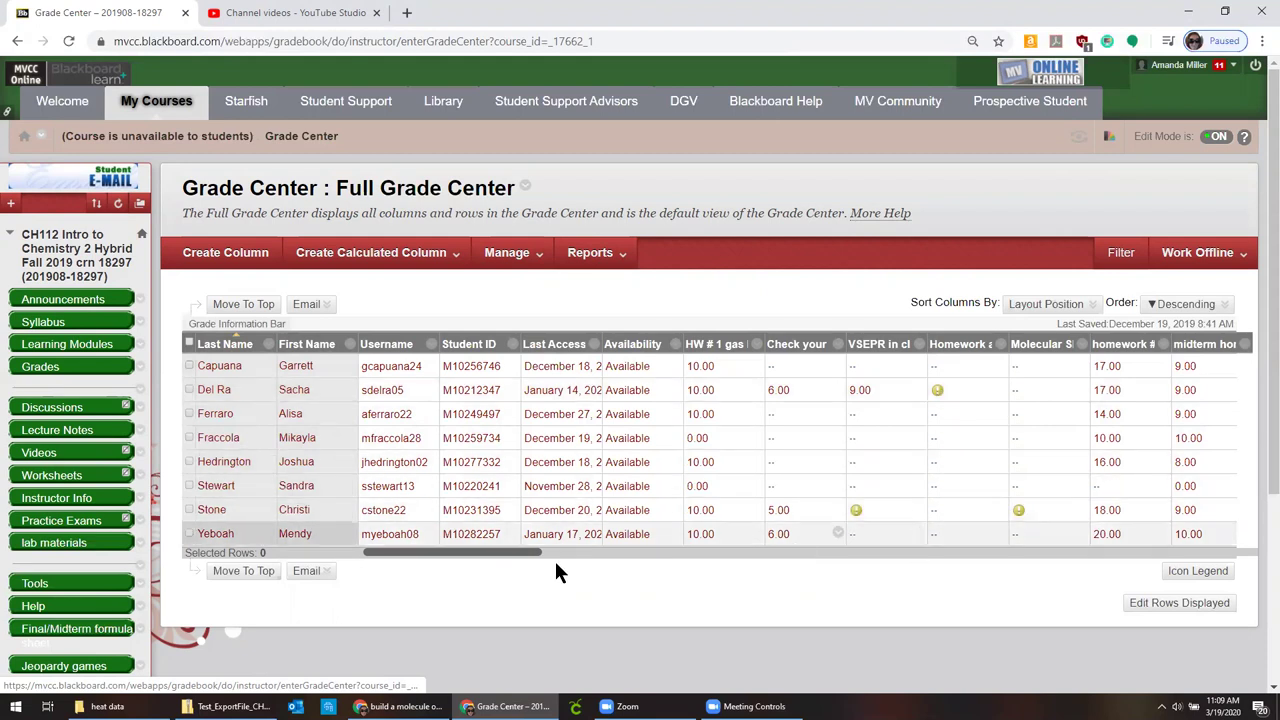
{"action": "left_click_drag", "start_coordinate": [513, 552], "coordinate": [1260, 562]}
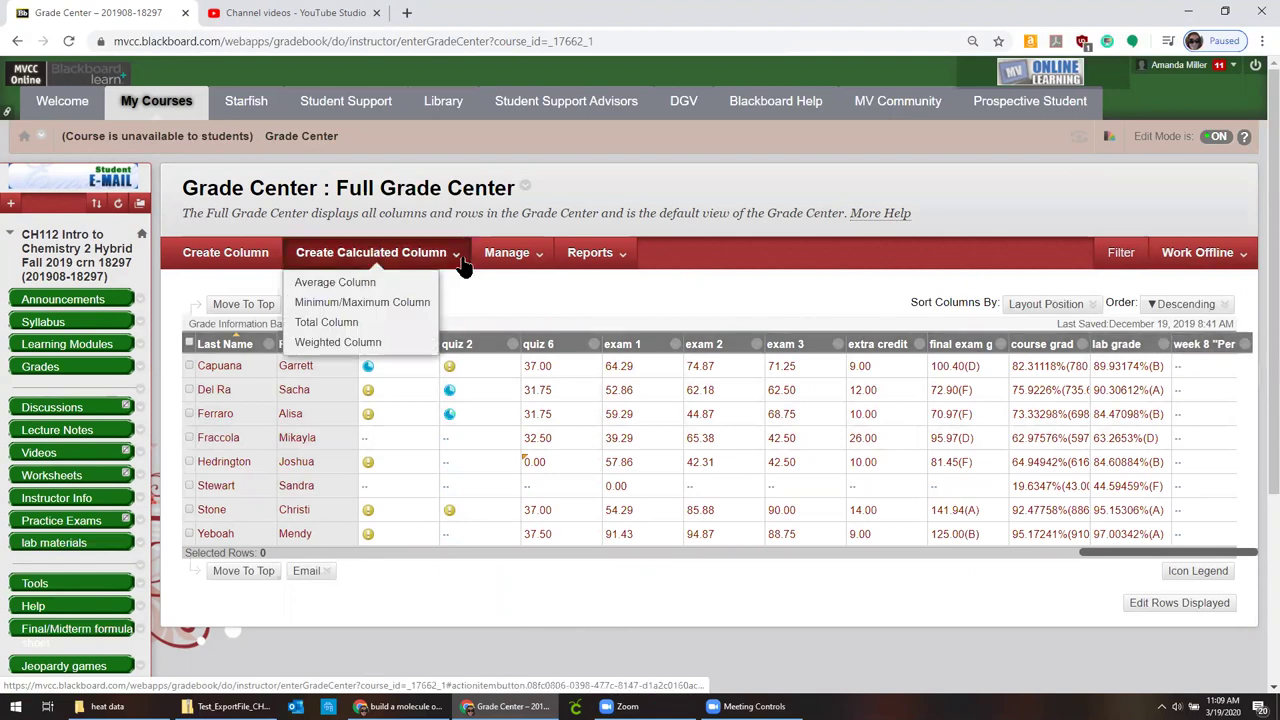
Step: Open Manage > Categories to see the week 8 Periodicity column under the Test category
{"action": "mouse_move", "coordinate": [507, 258]}
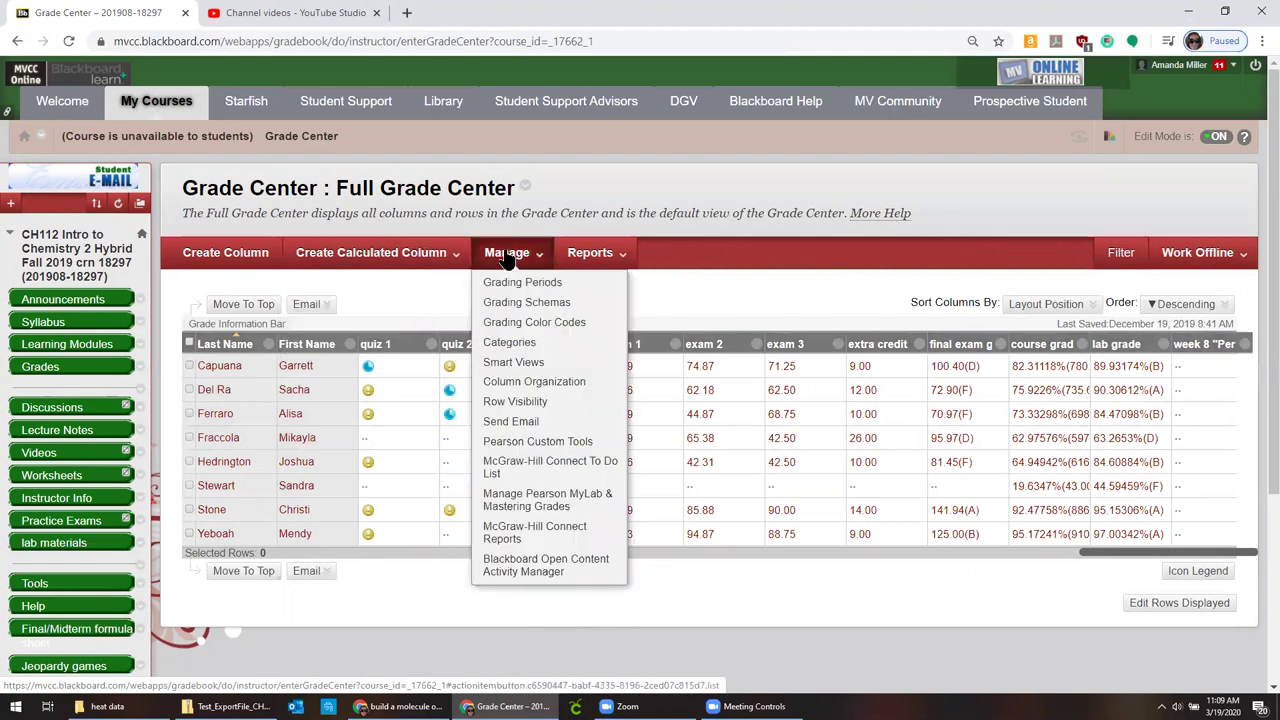
{"action": "left_click", "coordinate": [509, 343]}
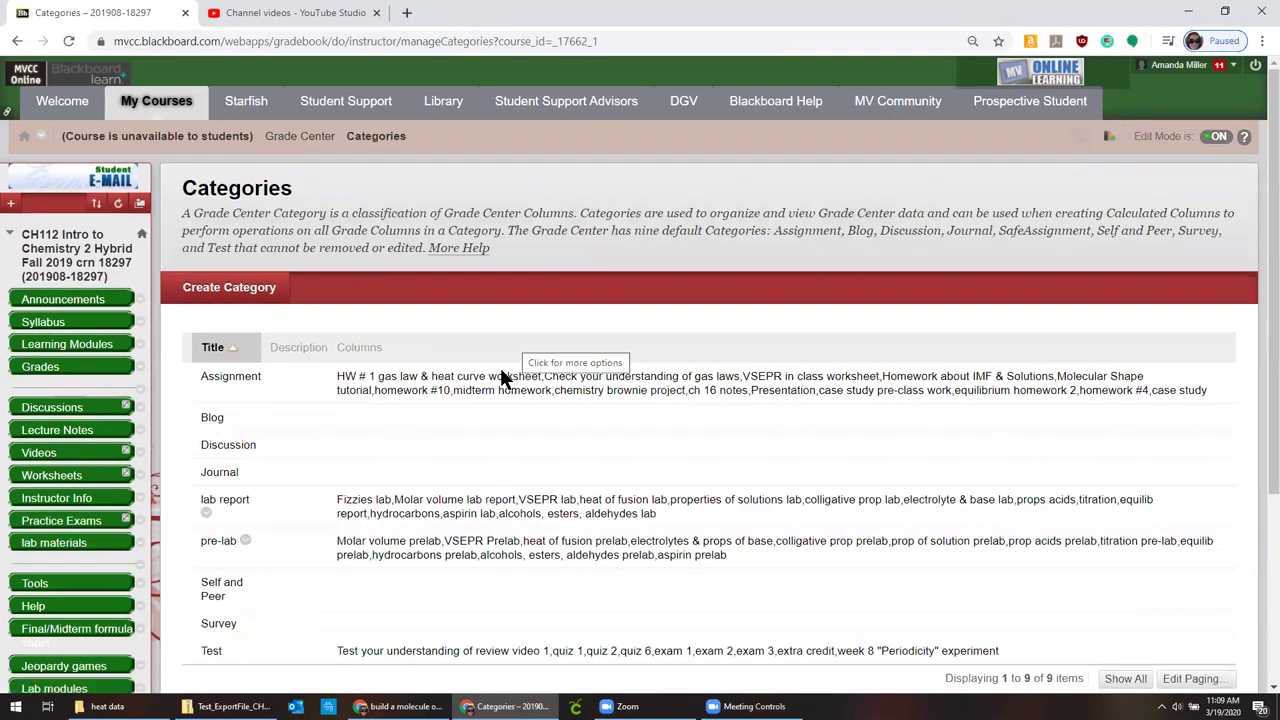
{"action": "scroll", "coordinate": [416, 410], "scroll_direction": "down", "scroll_amount": 1}
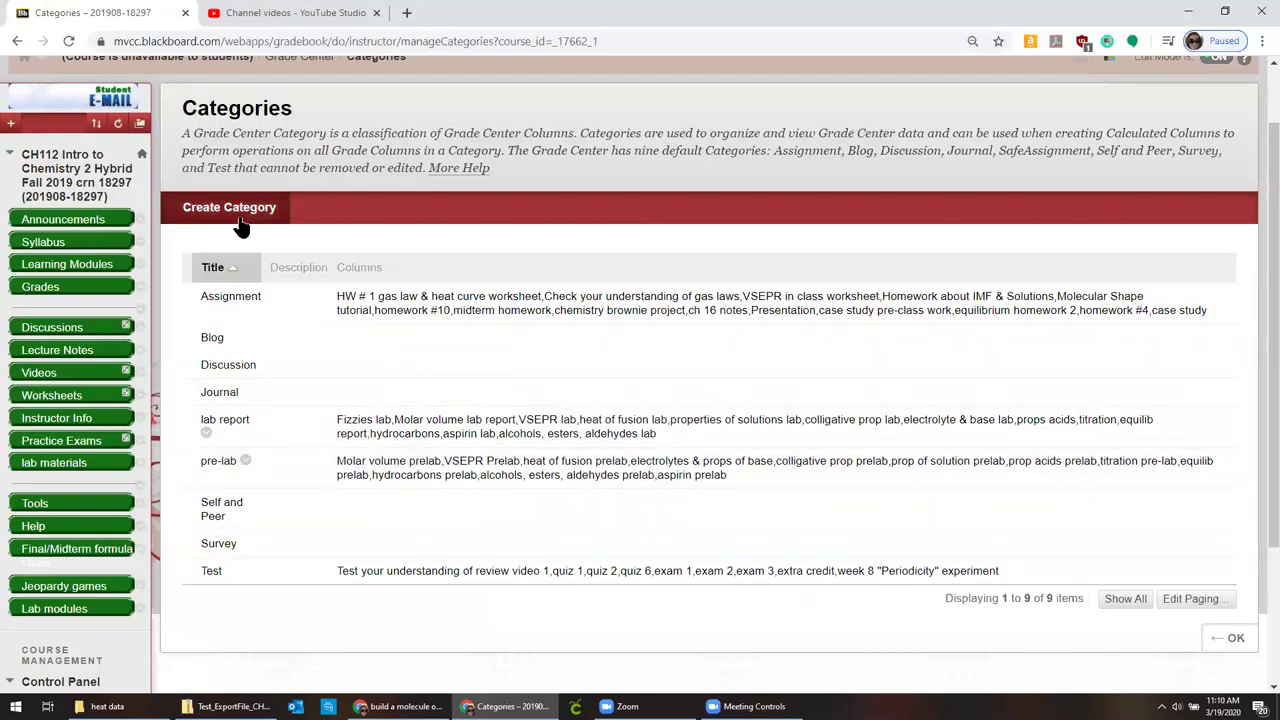
Step: Return to the Full Grade Center and open Manage > Column Organization
{"action": "left_click", "coordinate": [1230, 639]}
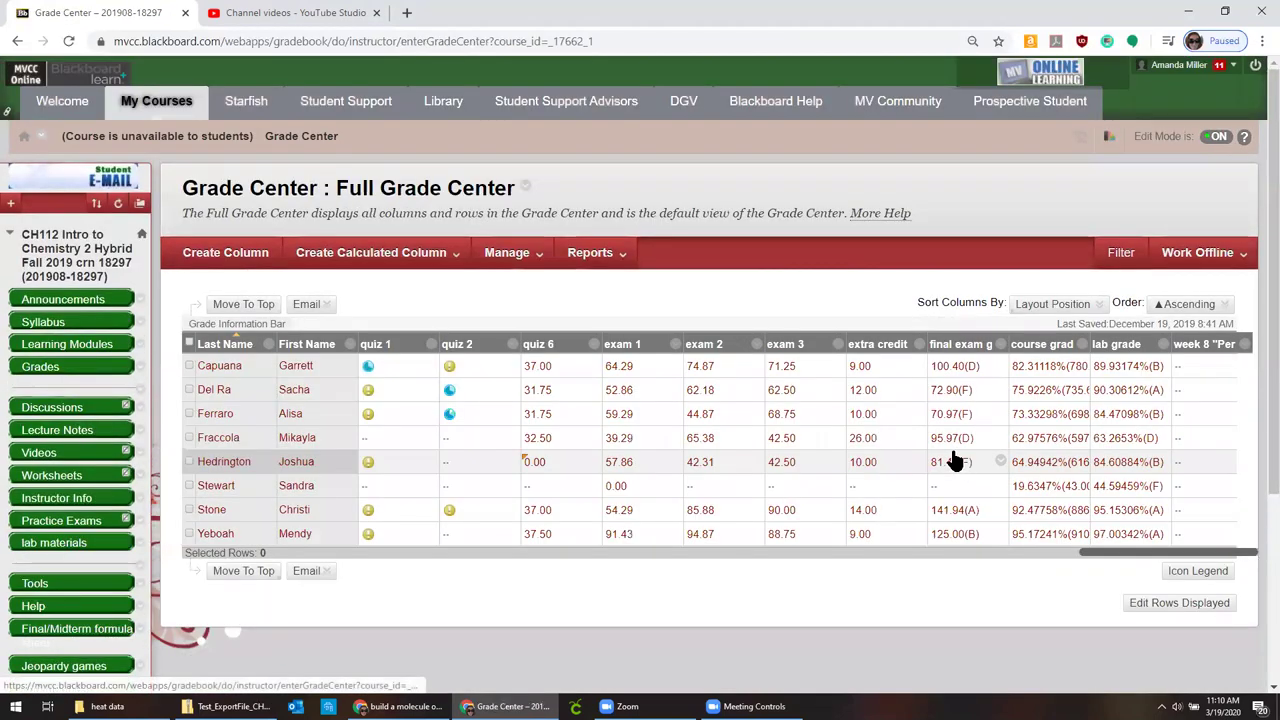
{"action": "left_click", "coordinate": [507, 253]}
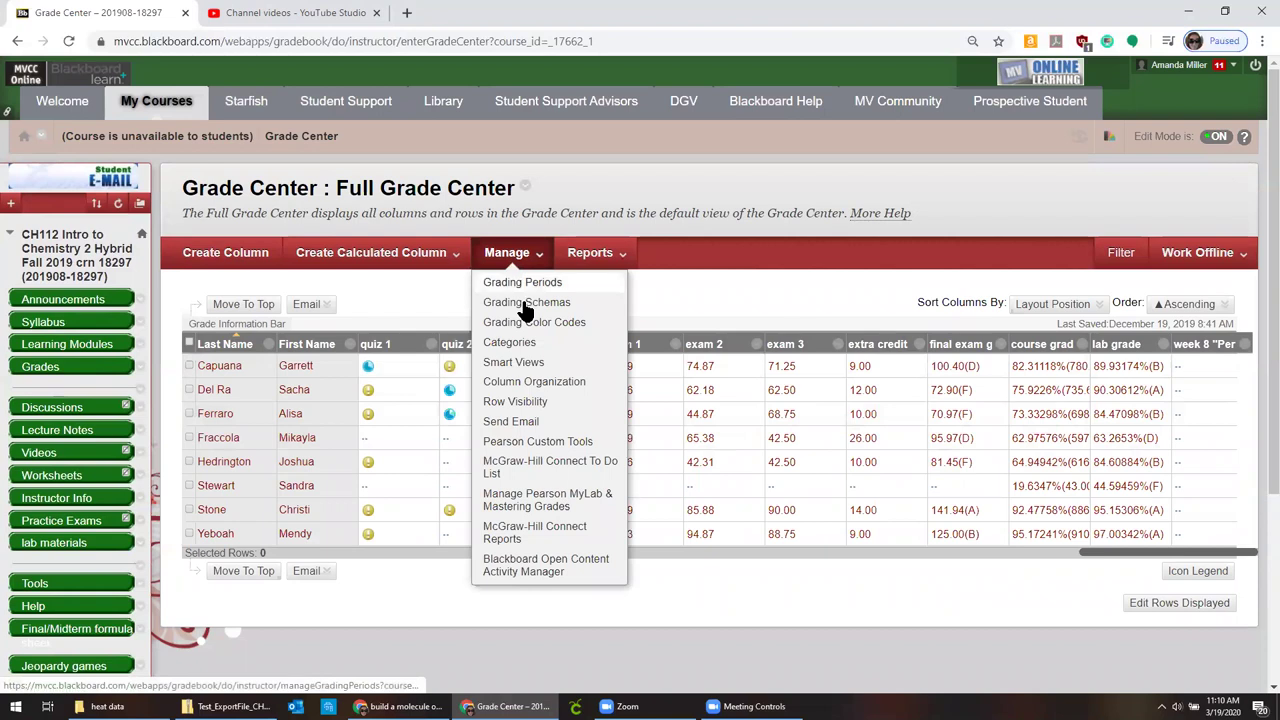
{"action": "left_click", "coordinate": [525, 383]}
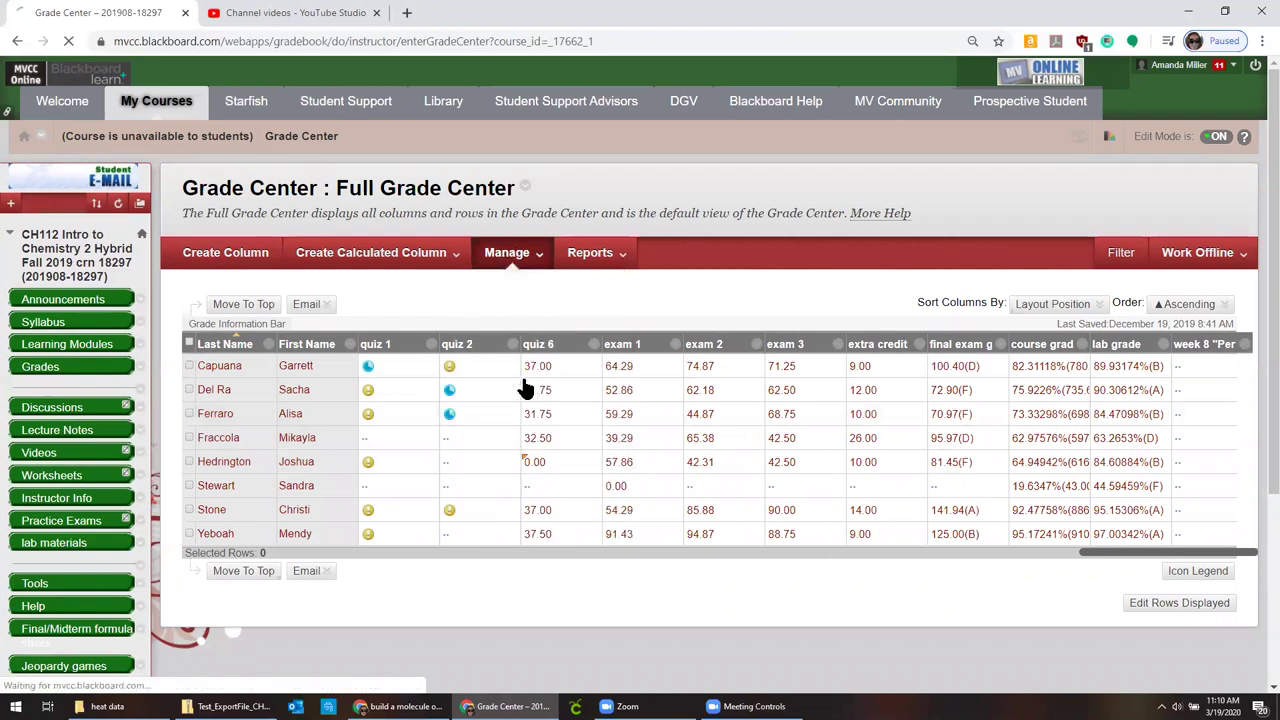
Step: Drag the week 8 Periodicity row below the lab reports and open Change Category to
{"action": "scroll", "coordinate": [525, 388], "scroll_direction": "down", "scroll_amount": 7}
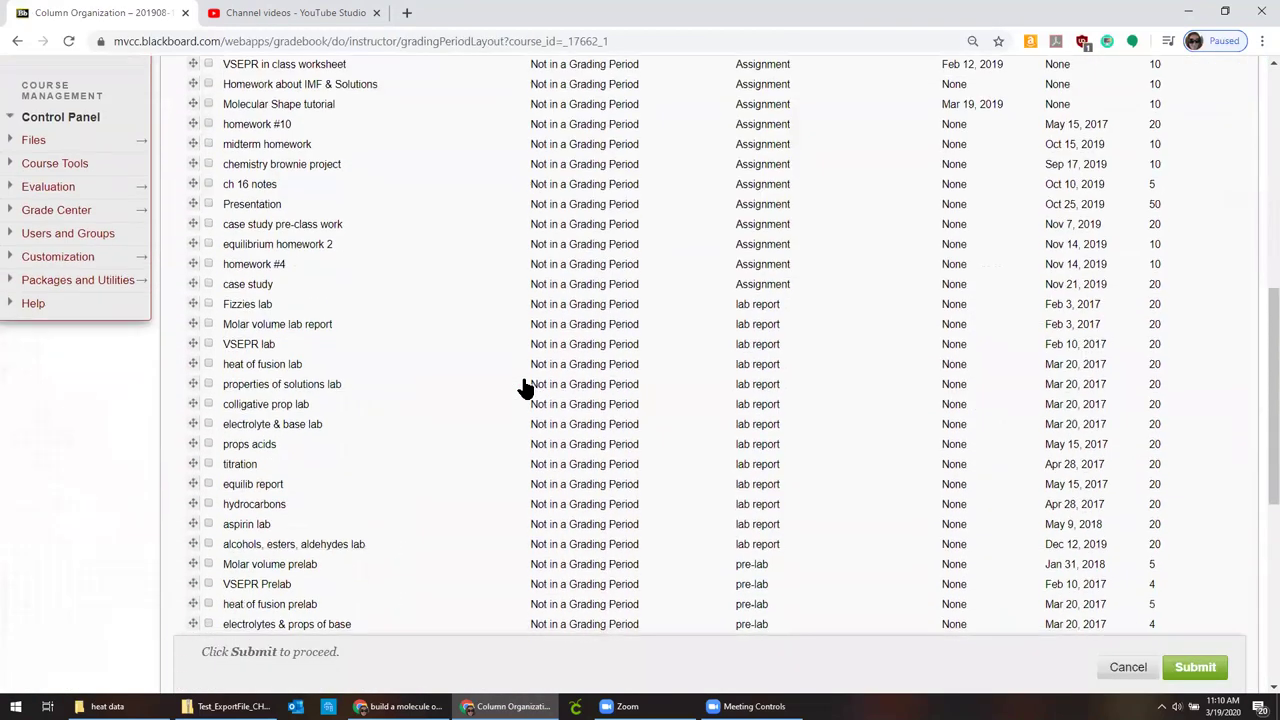
{"action": "scroll", "coordinate": [525, 388], "scroll_direction": "down", "scroll_amount": 5}
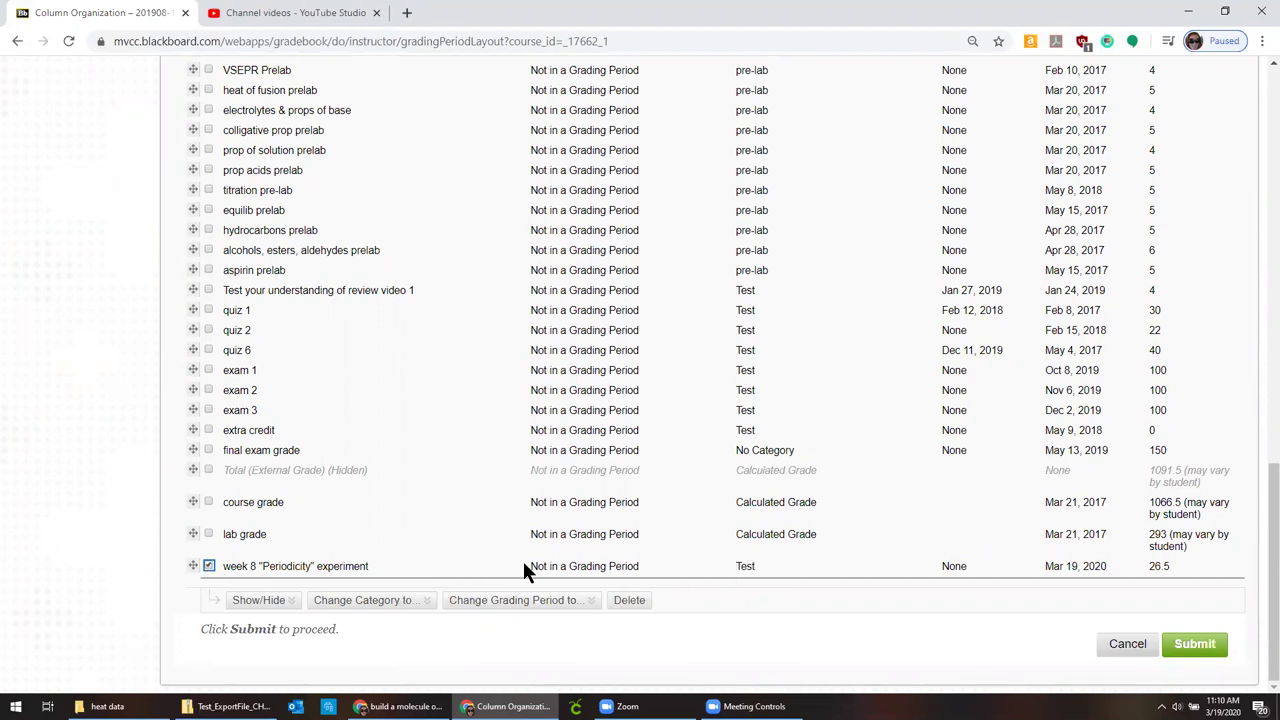
{"action": "left_click_drag", "start_coordinate": [194, 565], "coordinate": [291, 305]}
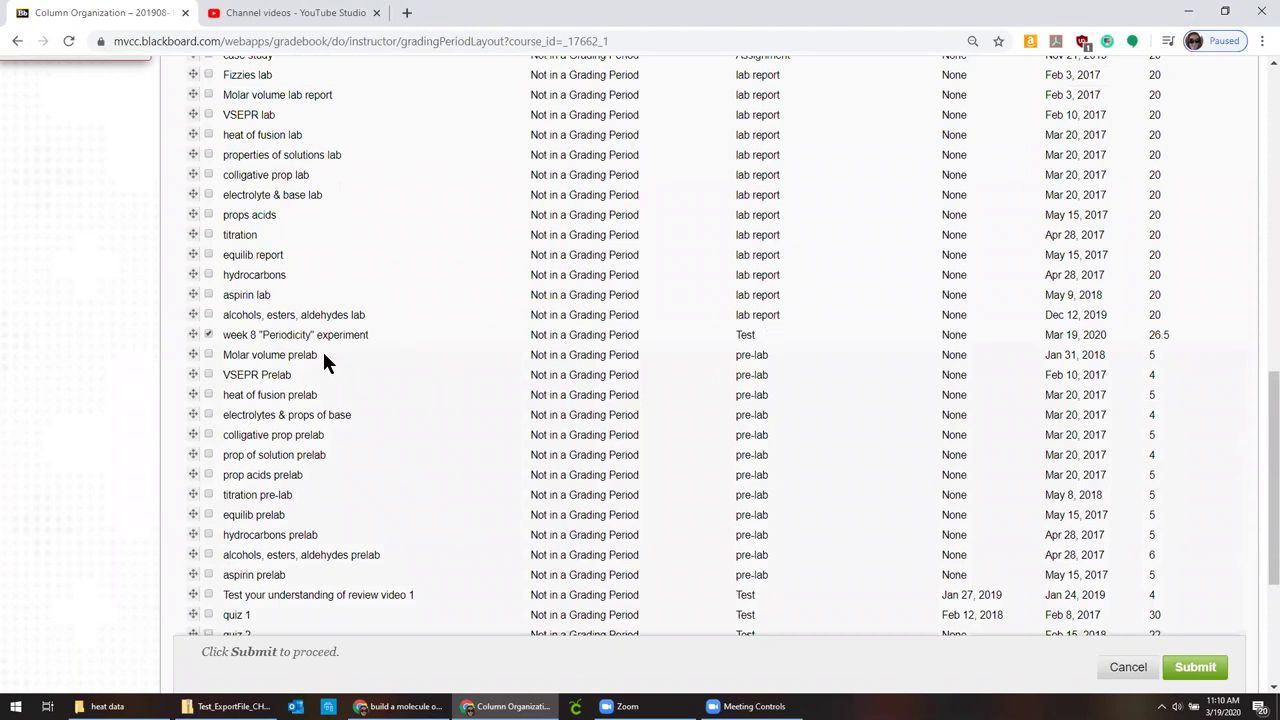
{"action": "scroll", "coordinate": [708, 417], "scroll_direction": "down", "scroll_amount": 3}
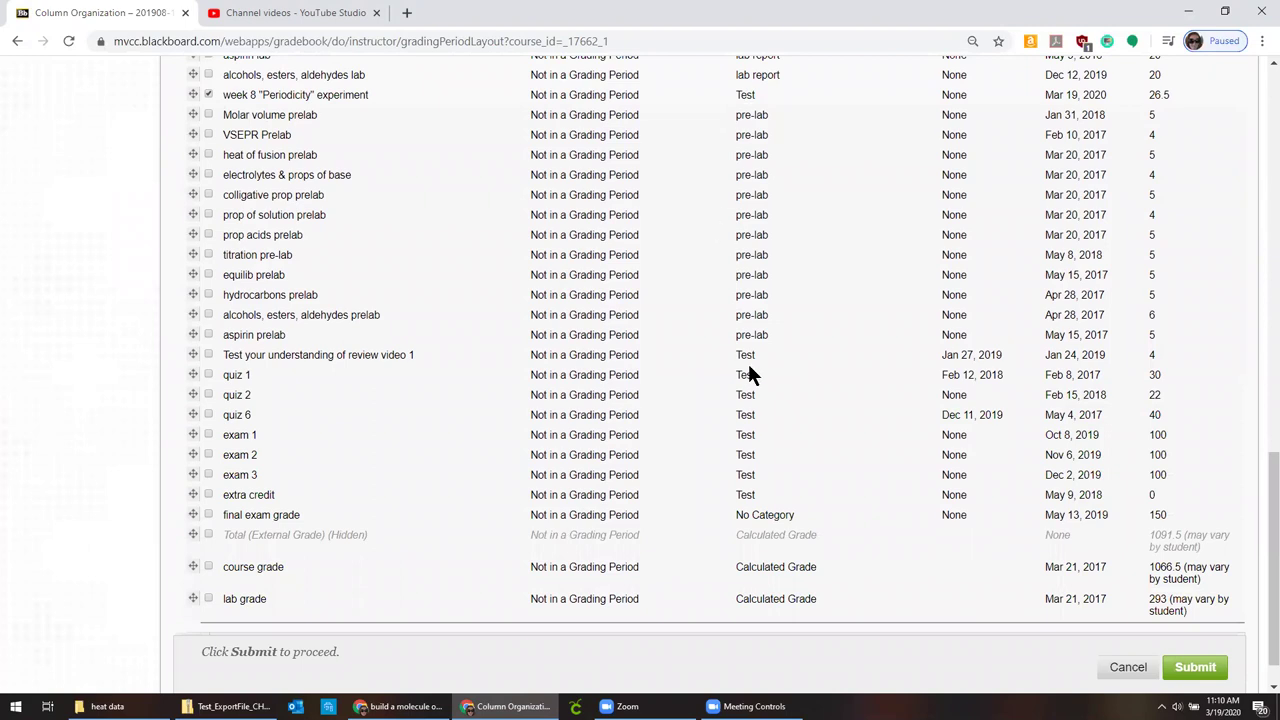
{"action": "scroll", "coordinate": [750, 375], "scroll_direction": "down", "scroll_amount": 1}
{"action": "left_click", "coordinate": [571, 606]}
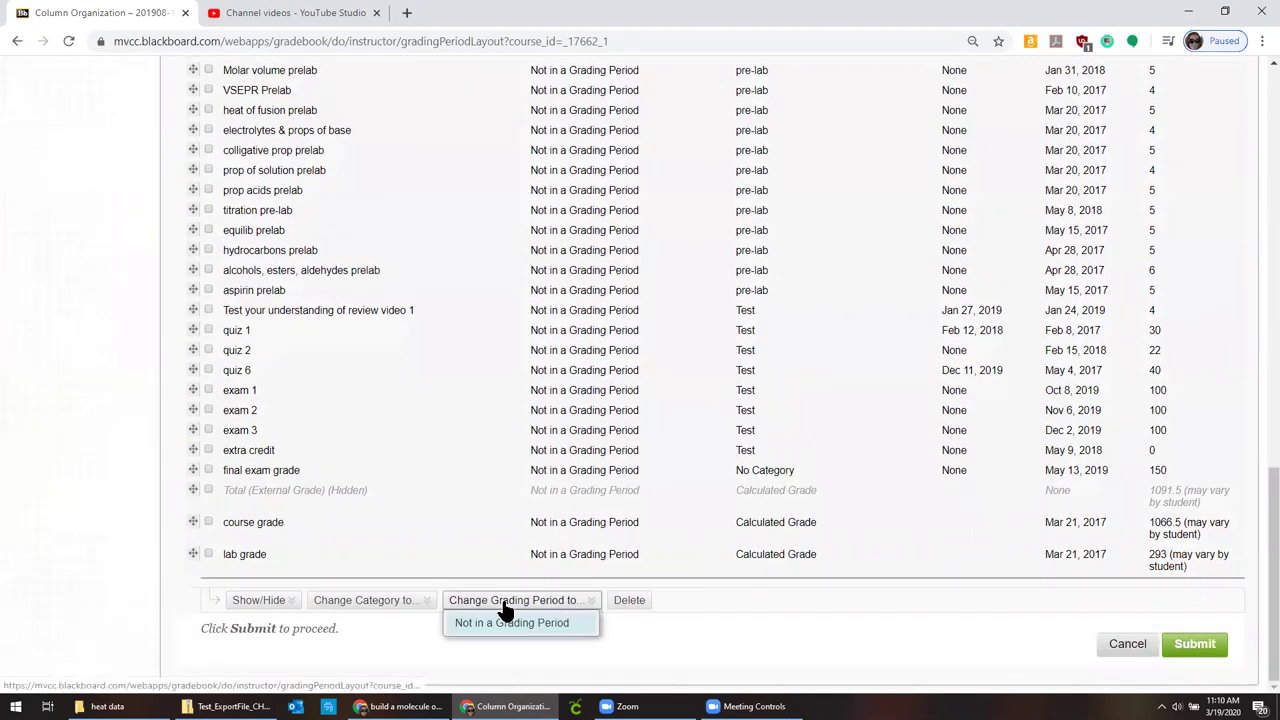
{"action": "left_click", "coordinate": [368, 604]}
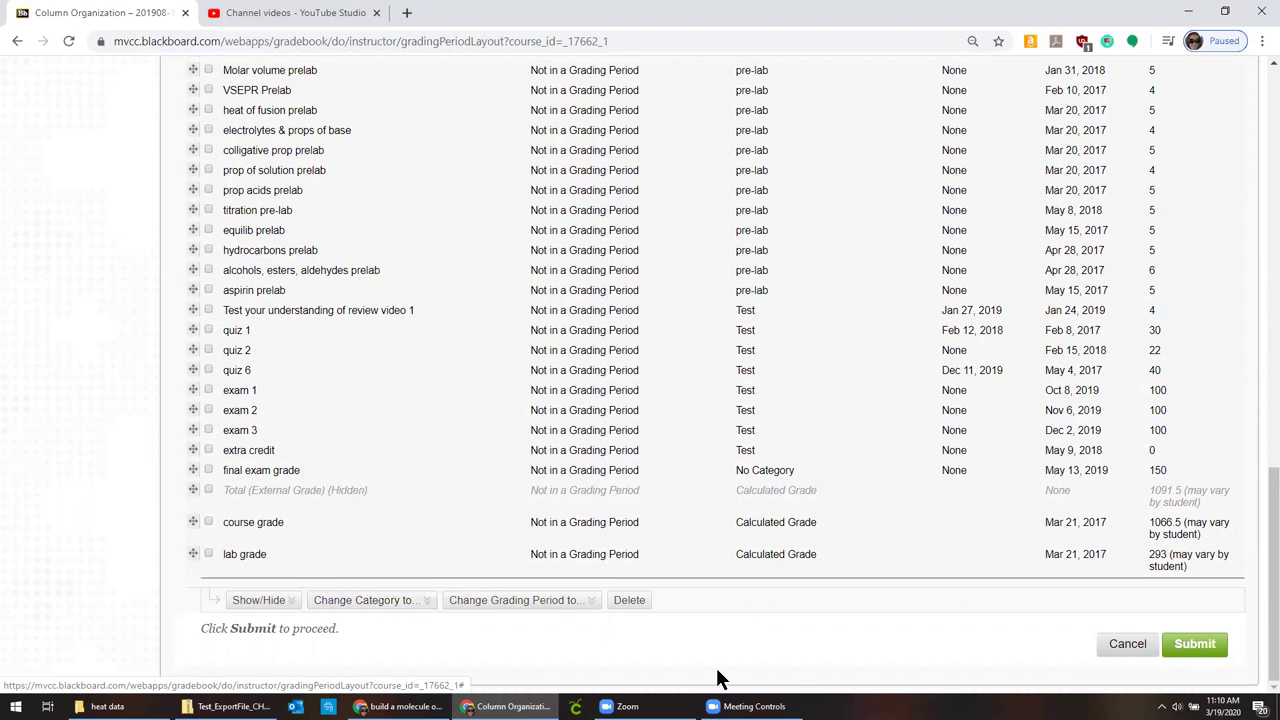
Step: Submit the new column order and scroll the grade grid back to the week 8 column
{"action": "left_click", "coordinate": [1190, 655]}
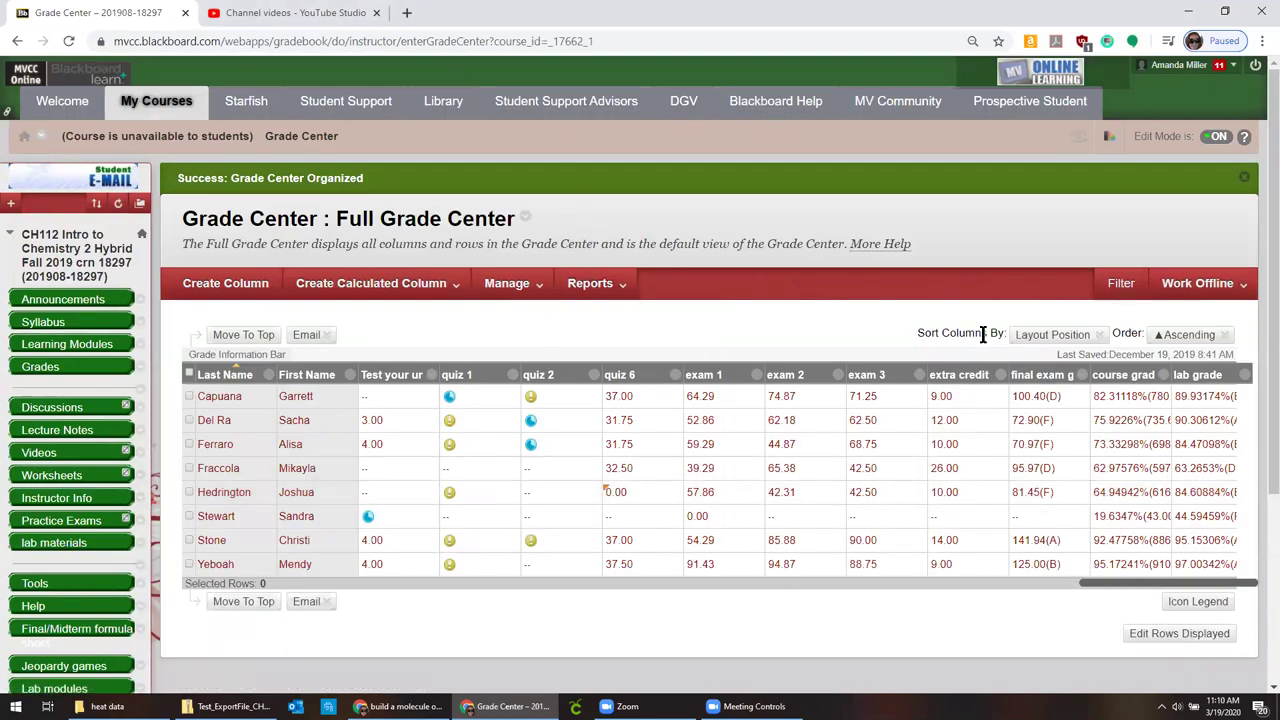
{"action": "triple_click", "coordinate": [384, 586]}
{"action": "scroll", "coordinate": [385, 588], "scroll_direction": "left", "scroll_amount": 5}
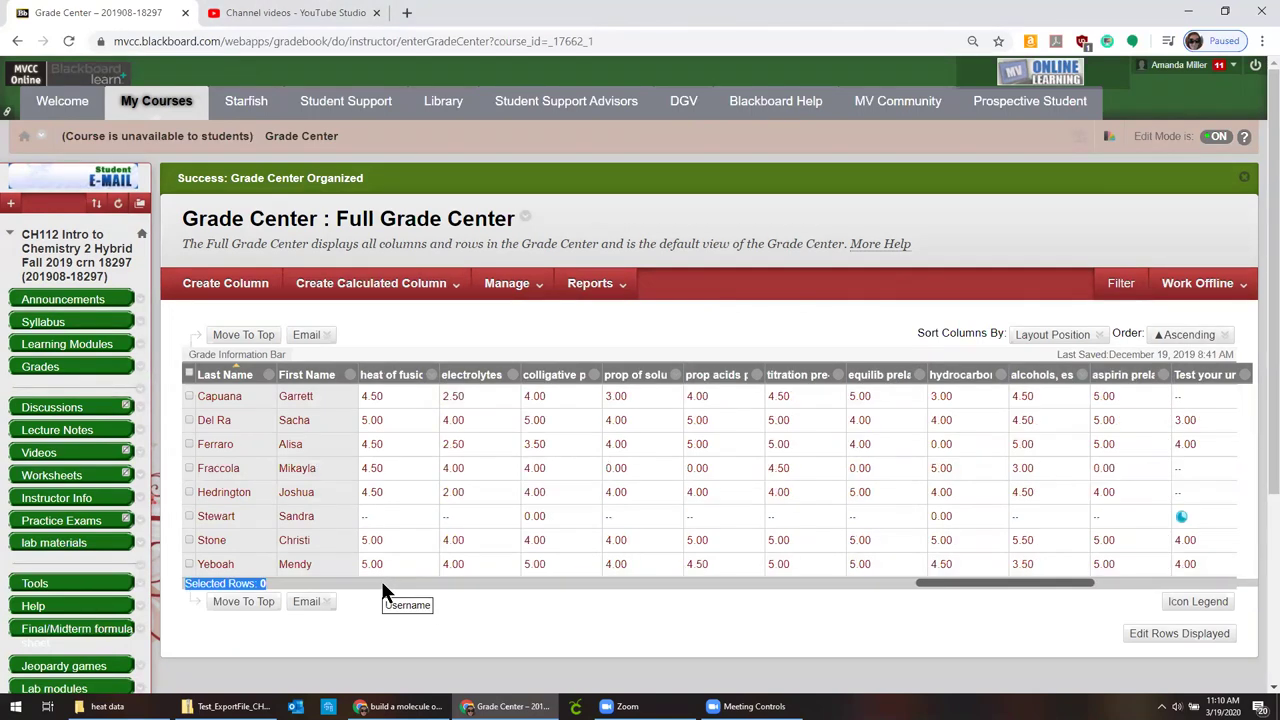
{"action": "scroll", "coordinate": [380, 578], "scroll_direction": "left", "scroll_amount": 5}
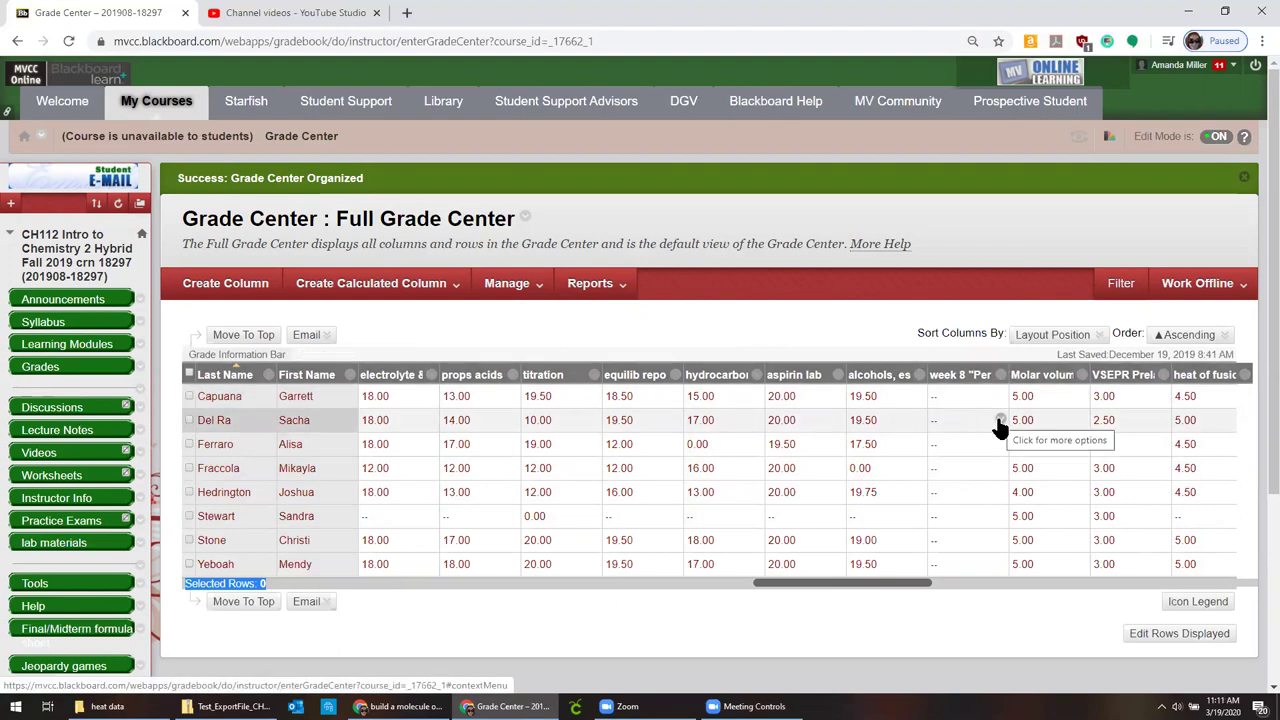
Step: Open, close, and reopen the week 8 Periodicity column's context menu
{"action": "left_click", "coordinate": [1000, 375]}
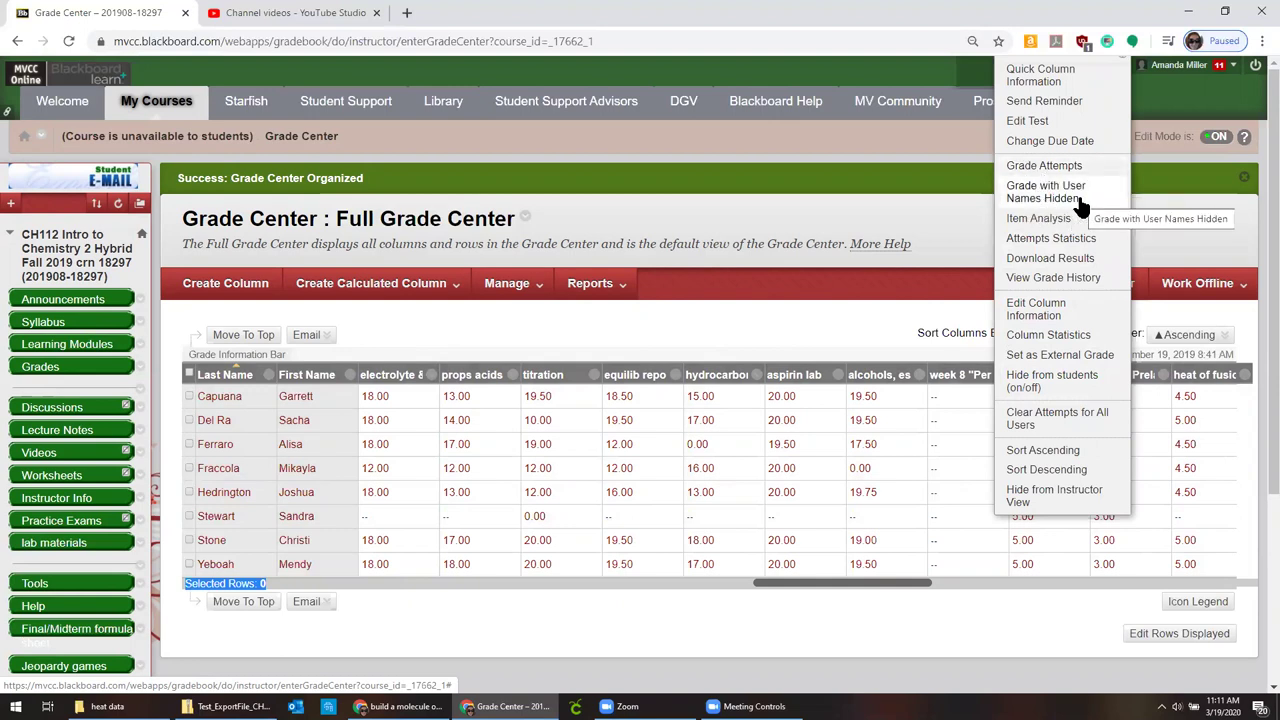
{"action": "left_click", "coordinate": [863, 312]}
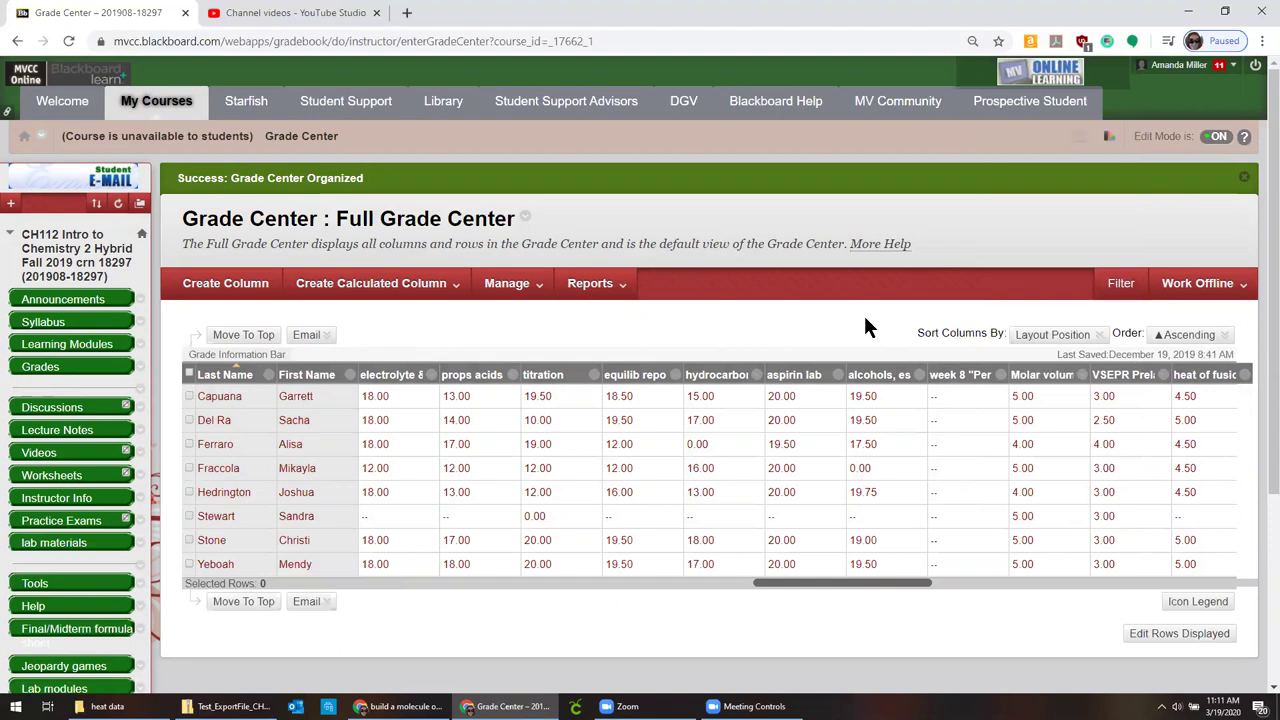
{"action": "left_click", "coordinate": [998, 376]}
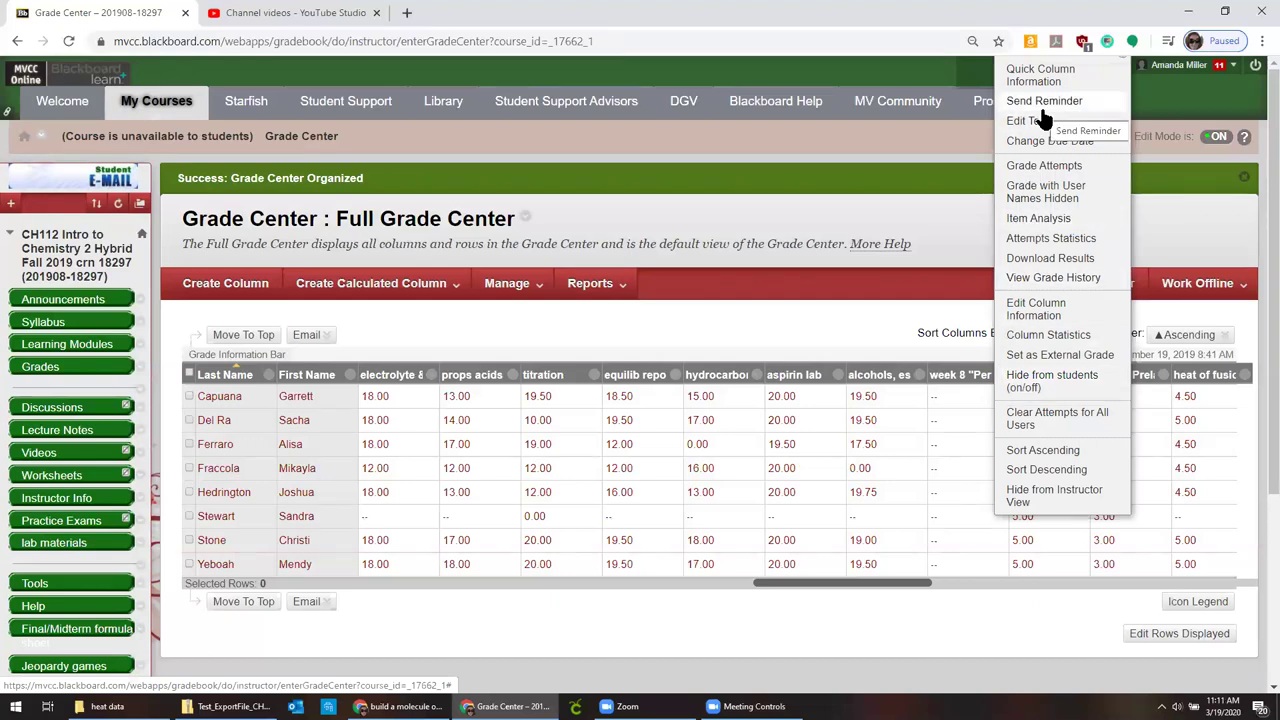
{"action": "left_click", "coordinate": [886, 320]}
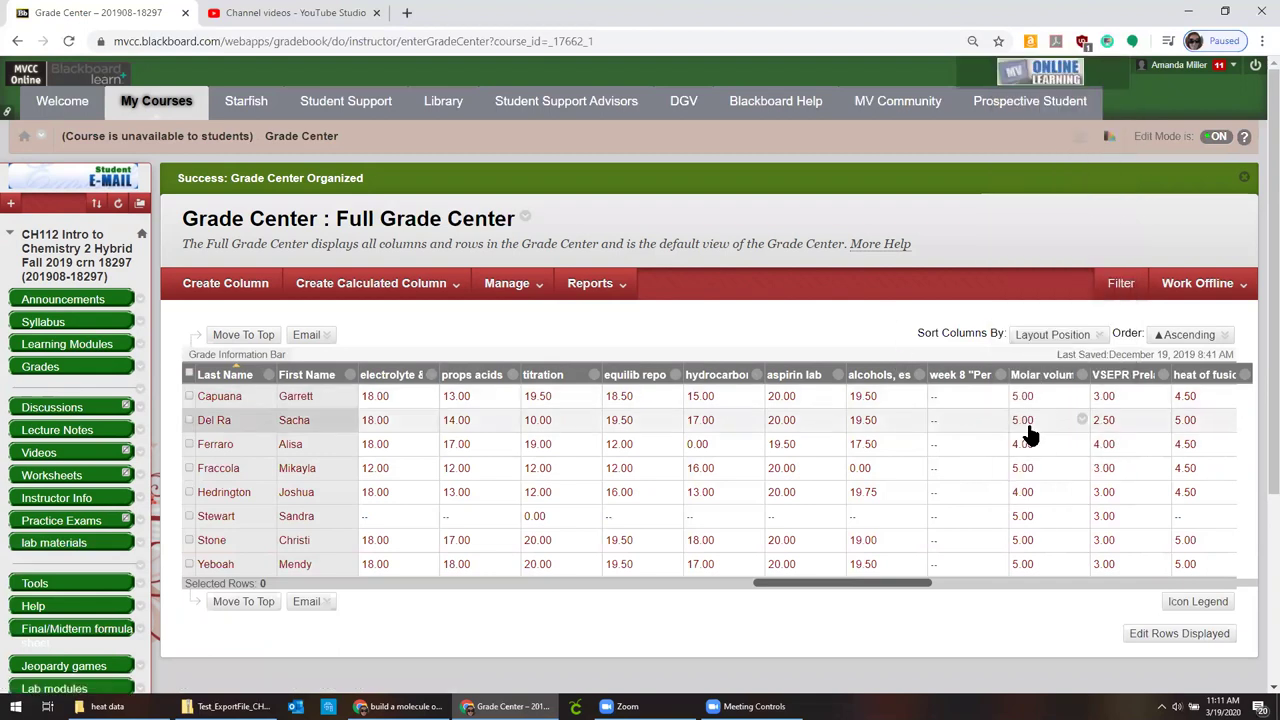
{"action": "left_click", "coordinate": [1000, 378]}
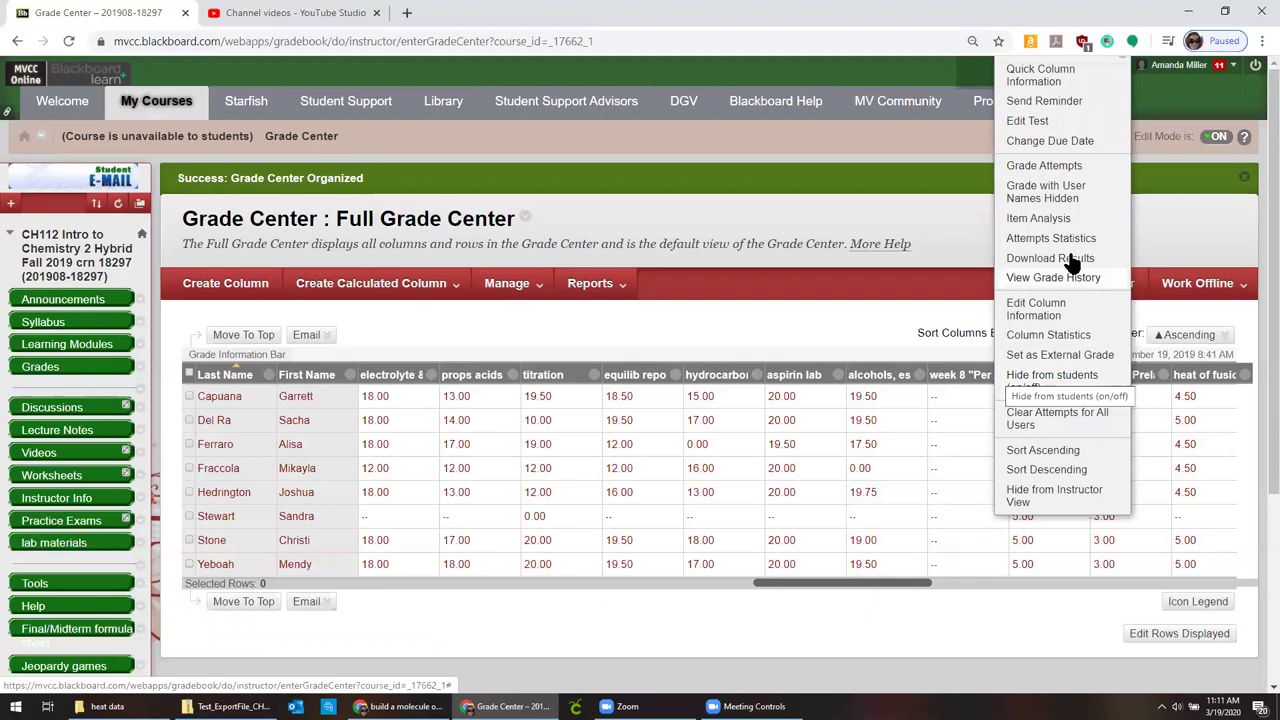
{"action": "left_click", "coordinate": [1044, 101]}
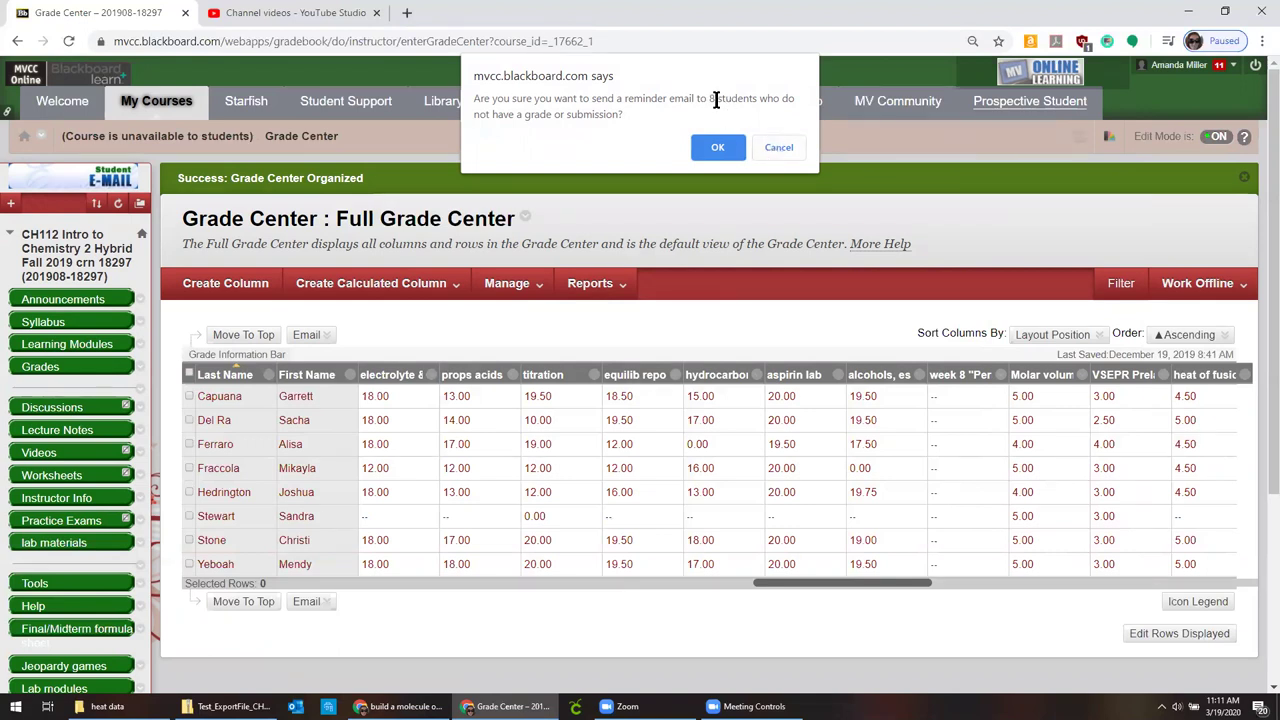
{"action": "left_click", "coordinate": [778, 148]}
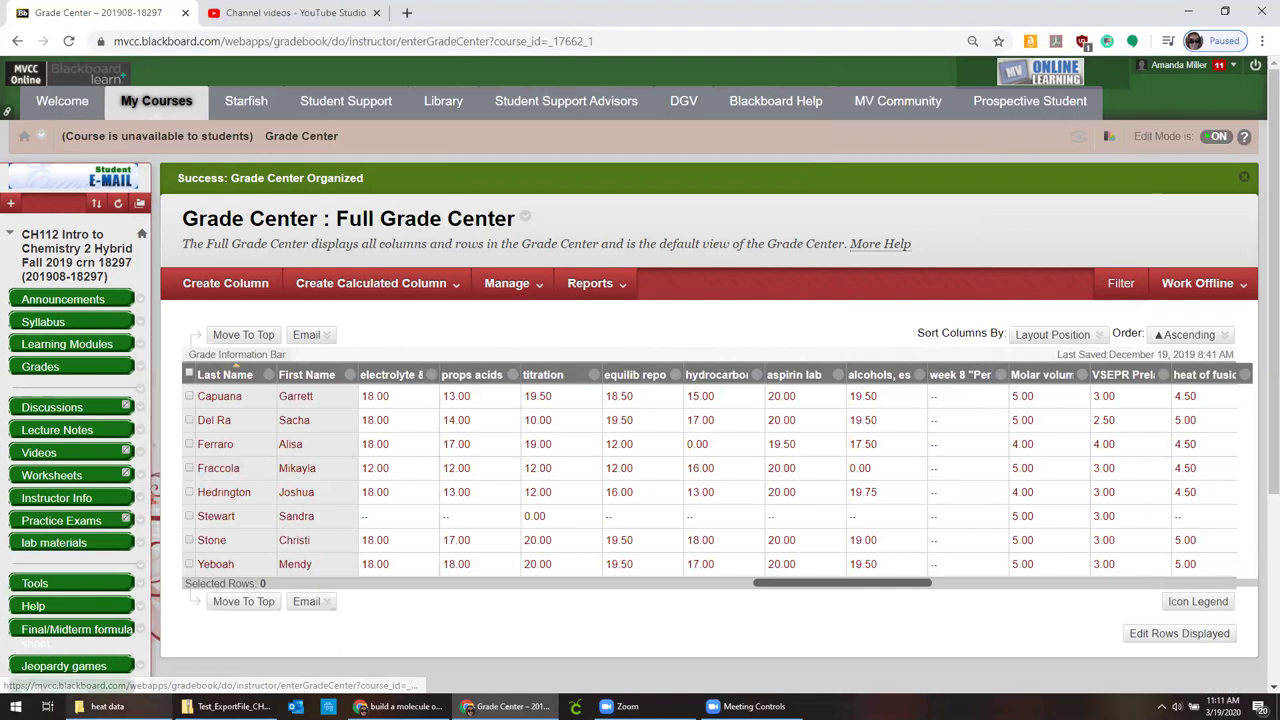
{"action": "mouse_move", "coordinate": [225, 706]}
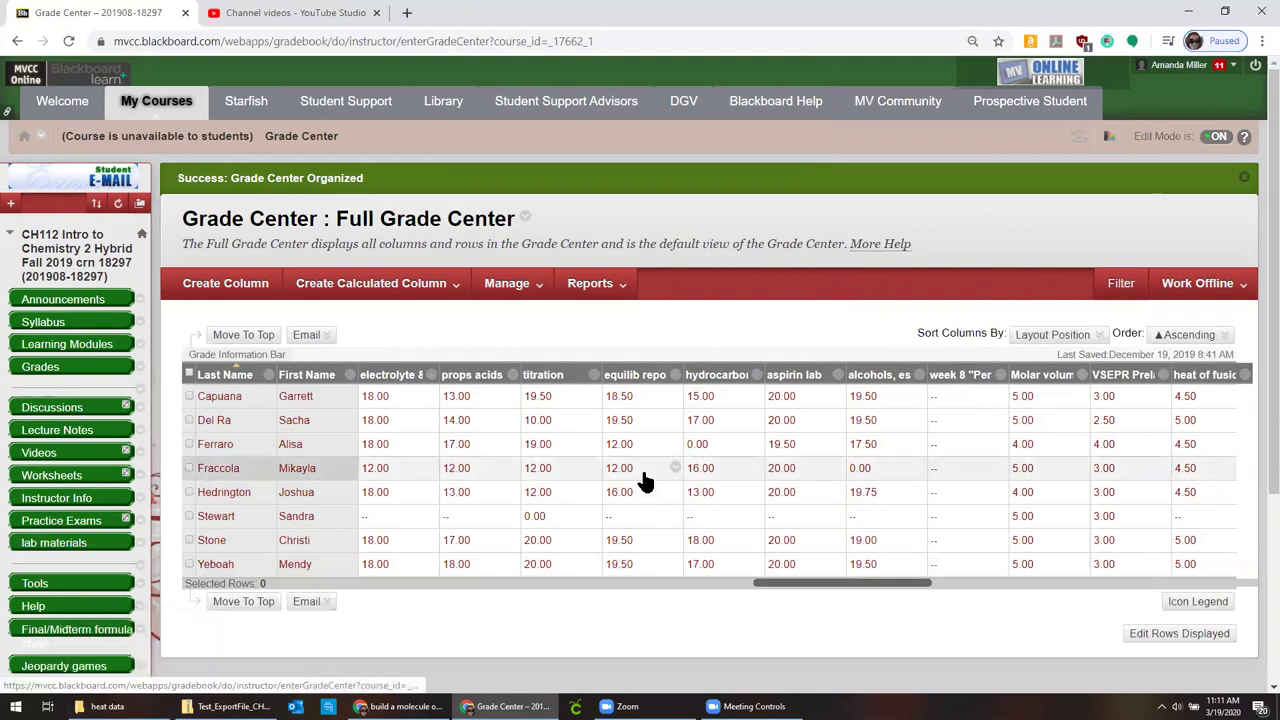